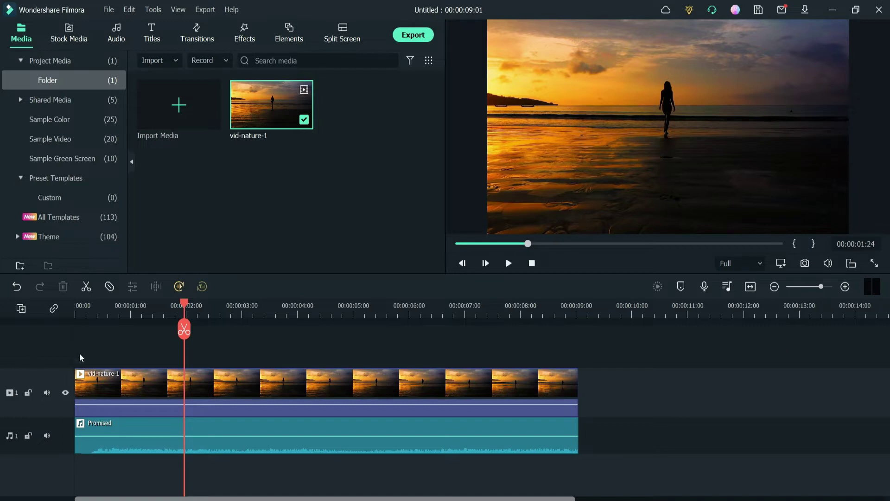
# - Play the sunset beach project back from the start, then stop playback
pyautogui.moveTo(184, 307); pyautogui.dragTo(101, 315)
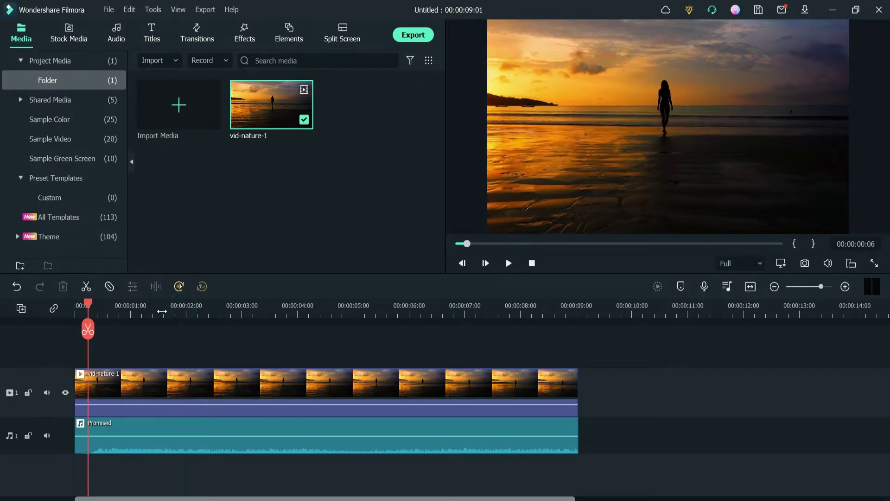
pyautogui.click(509, 263)
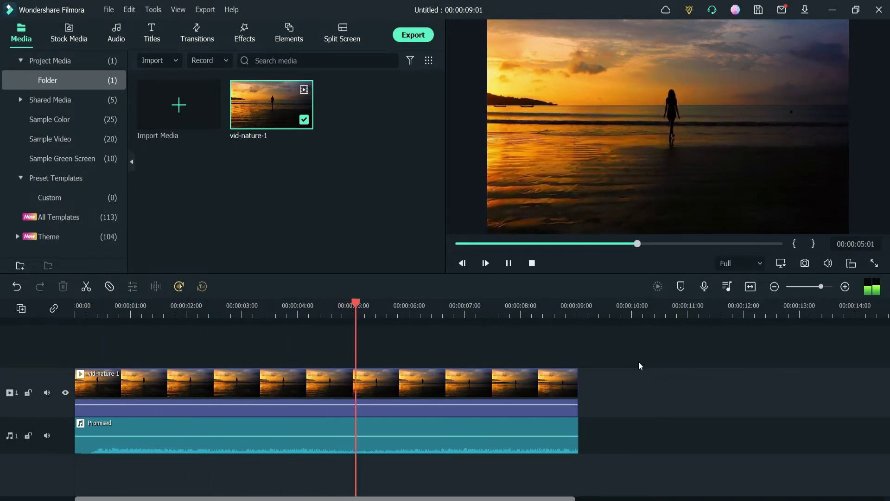
pyautogui.click(509, 263)
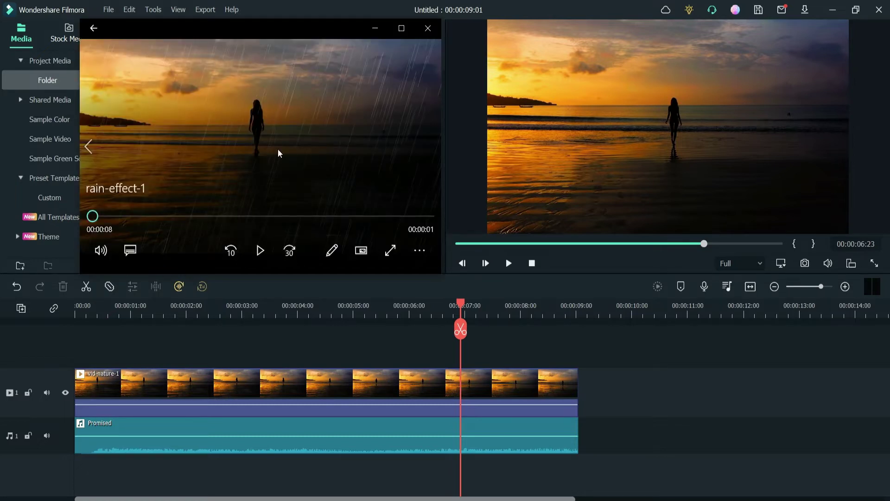
# - Play the finished rain-effect-1 video in the media player
pyautogui.click(260, 243)
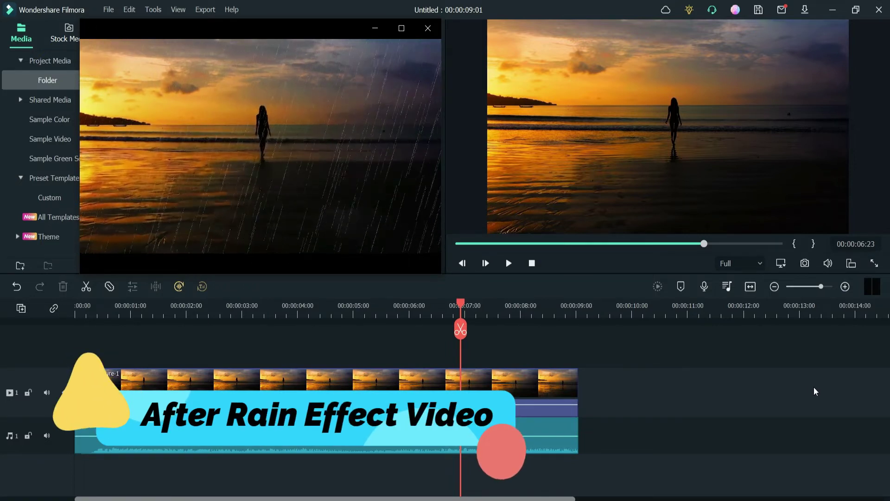
pyautogui.moveTo(255, 229)
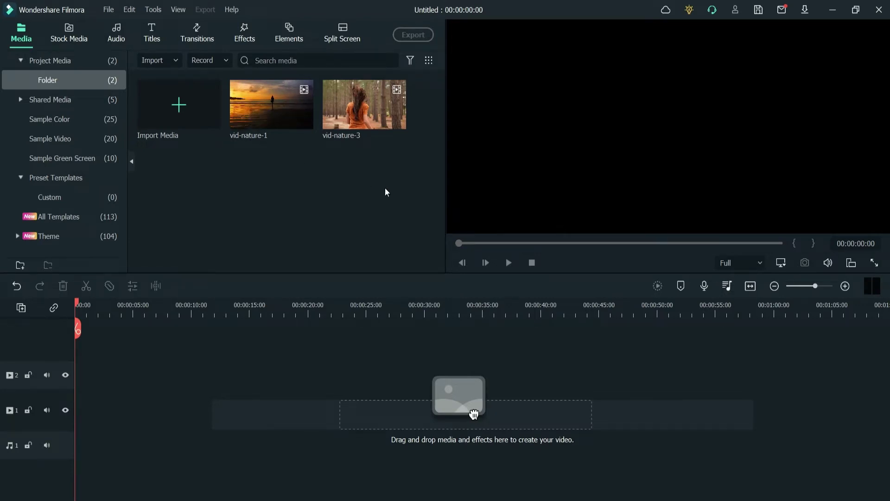
# - Place vid-nature-1 at the start of video track 1 and zoom the timeline to fit it
pyautogui.click(68, 33)
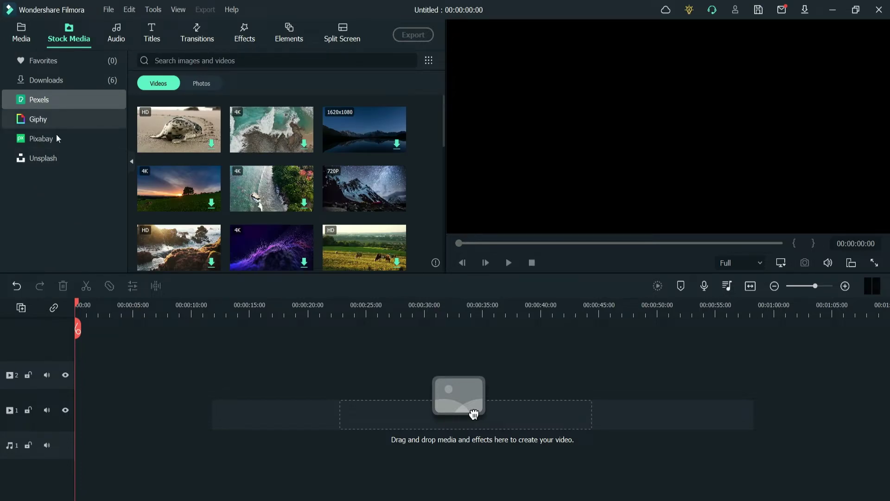
pyautogui.click(21, 32)
pyautogui.moveTo(271, 104); pyautogui.dragTo(79, 404)
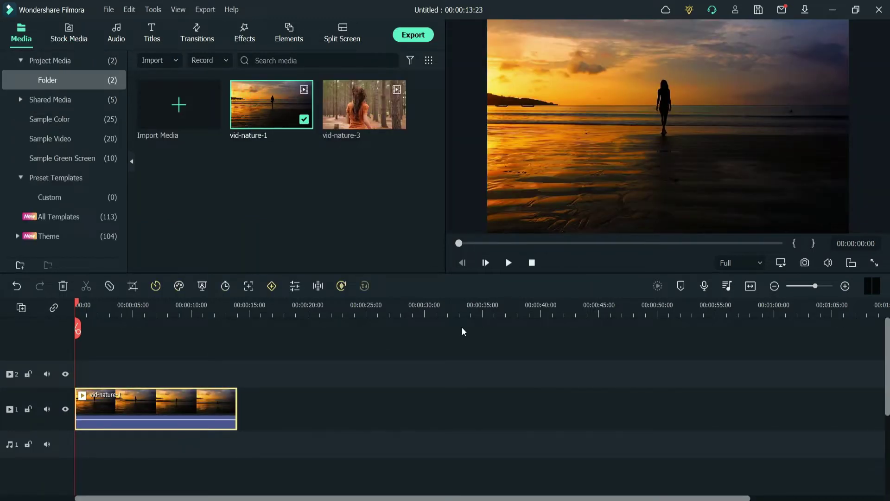
pyautogui.click(748, 287)
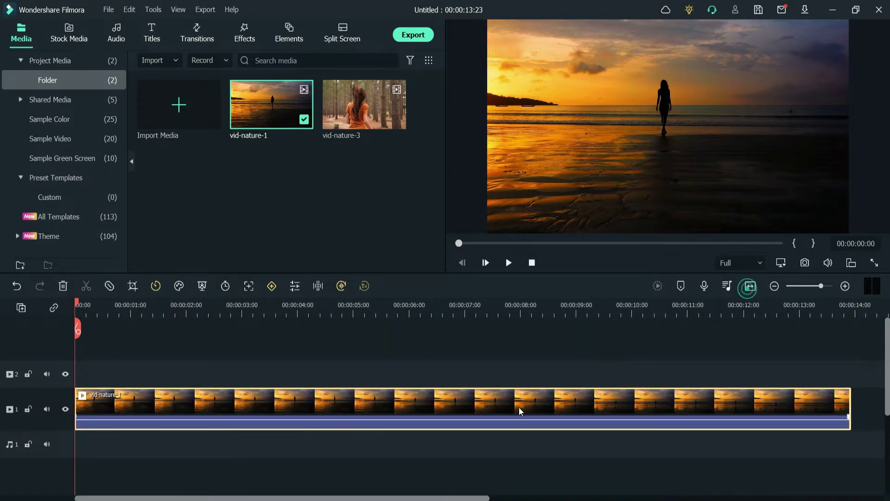
# - Add the Promised music under the beach clip and split both at 00:00:09:00
pyautogui.click(116, 33)
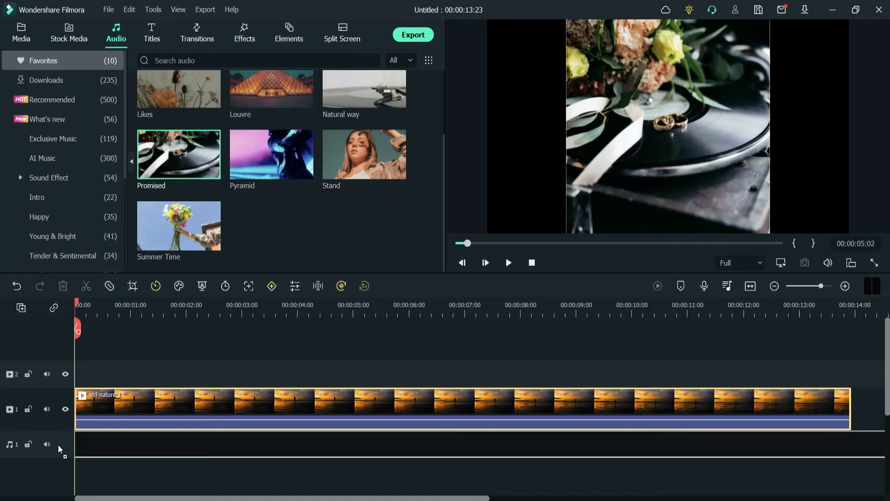
pyautogui.moveTo(57, 445); pyautogui.dragTo(119, 438)
pyautogui.moveTo(842, 313); pyautogui.dragTo(578, 334)
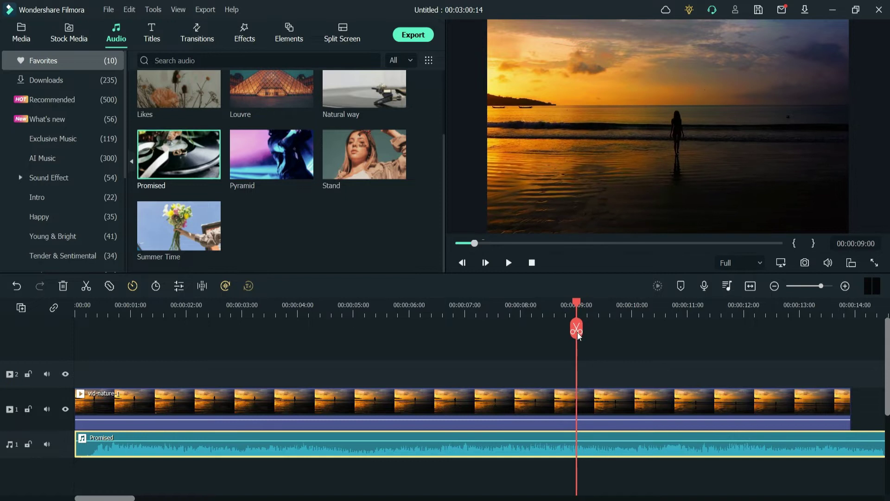
pyautogui.click(579, 336)
# - Delete the video and audio pieces after 9 seconds and preview the trimmed project
pyautogui.click(611, 411)
pyautogui.press('Delete')
pyautogui.click(622, 447)
pyautogui.press('Delete')
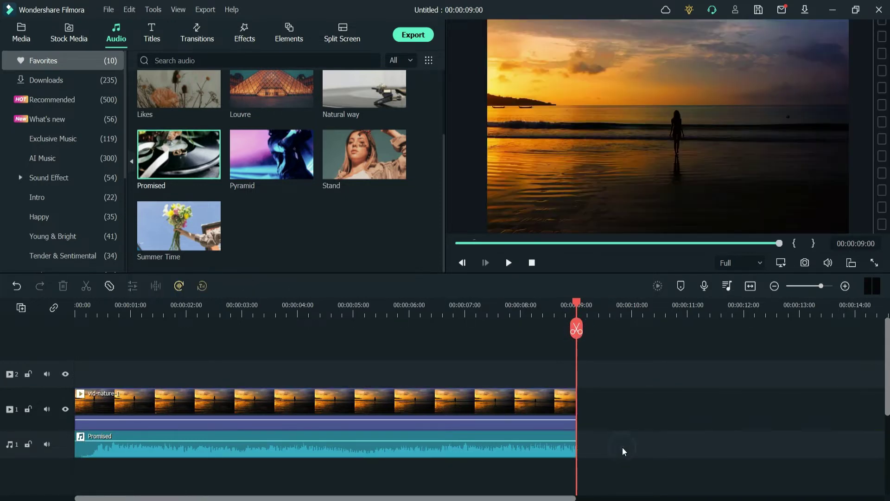
pyautogui.press('space')
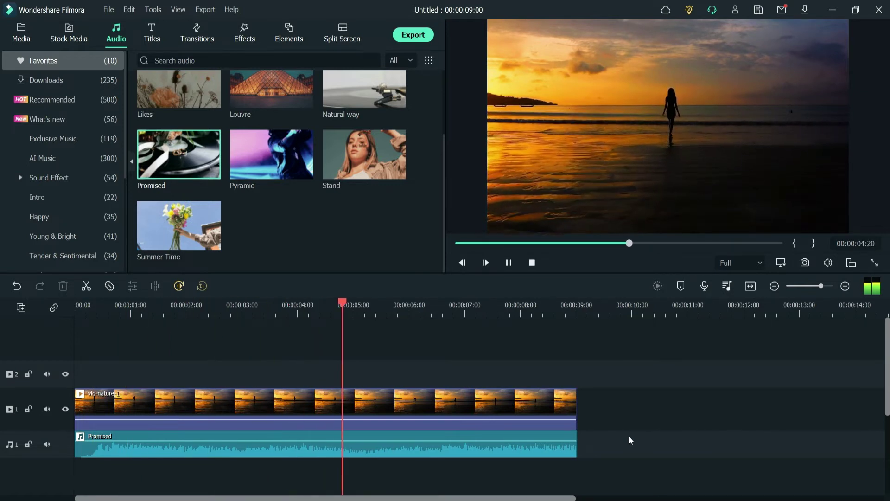
pyautogui.press('space')
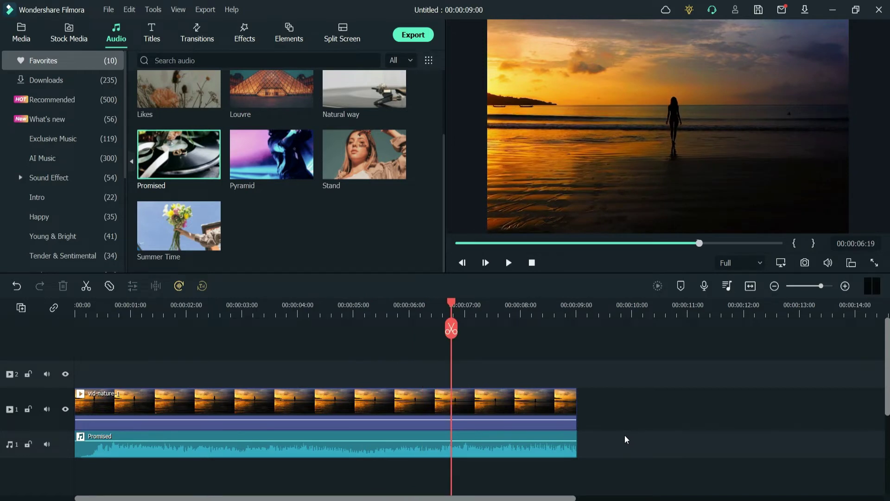
# - Add BCC Rain from Boris FX > BCC Particle onto track 2 above the beach clip
pyautogui.click(246, 34)
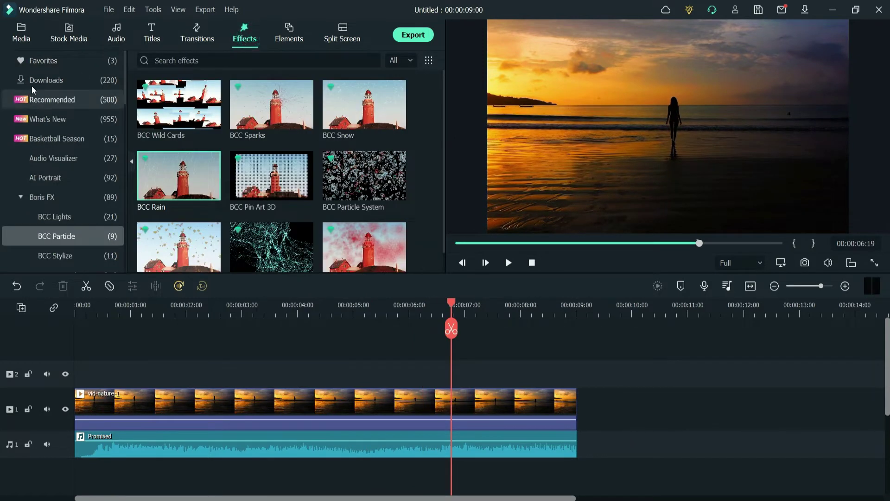
pyautogui.click(34, 197)
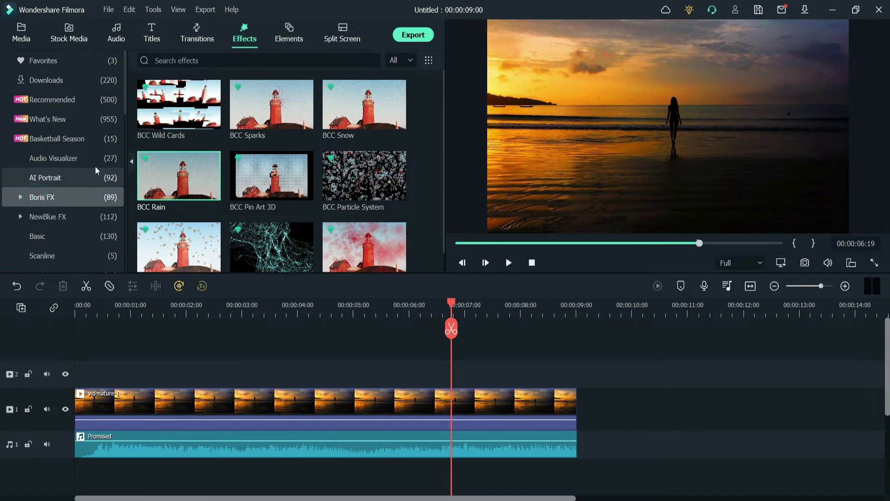
pyautogui.click(21, 197)
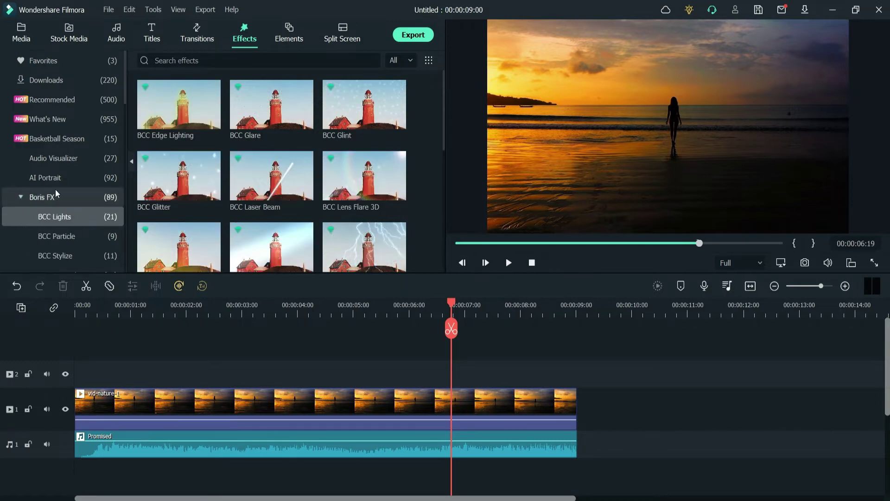
pyautogui.click(57, 236)
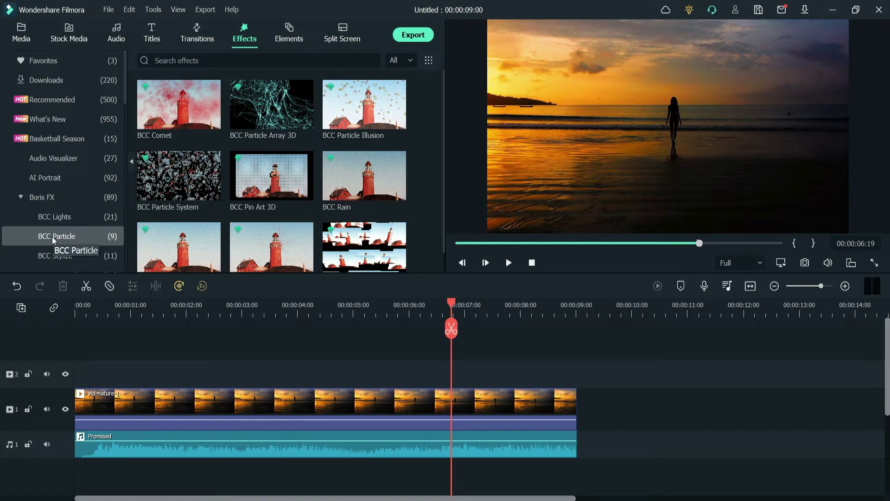
pyautogui.moveTo(385, 198)
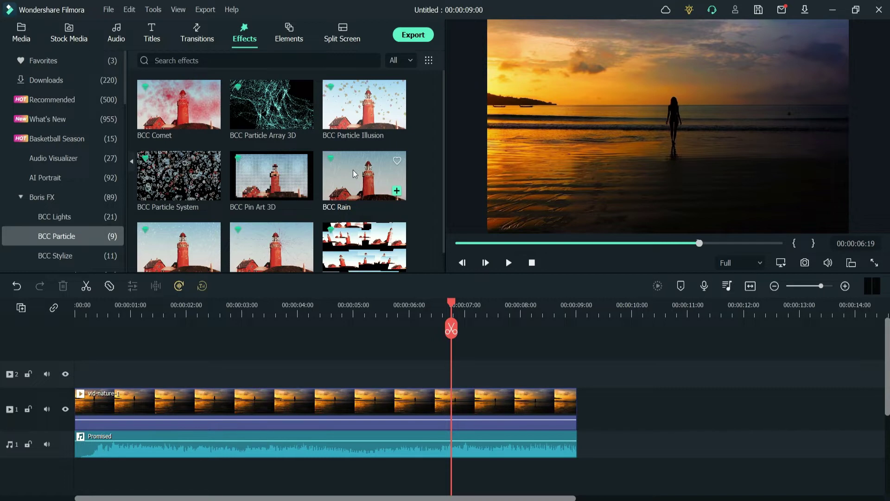
pyautogui.moveTo(352, 170); pyautogui.dragTo(577, 373)
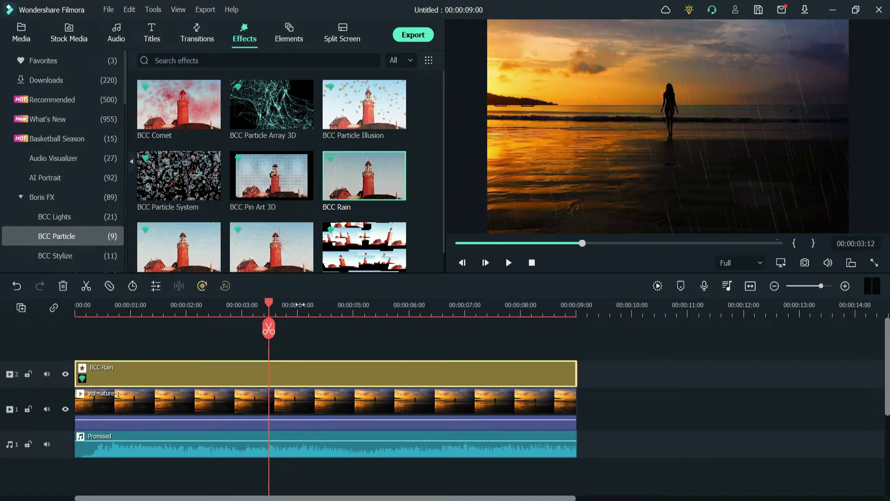
# - Preview the rain, lower the Promised music to -10.50 dB, and open the BCC Rain settings
pyautogui.moveTo(268, 310); pyautogui.dragTo(76, 310)
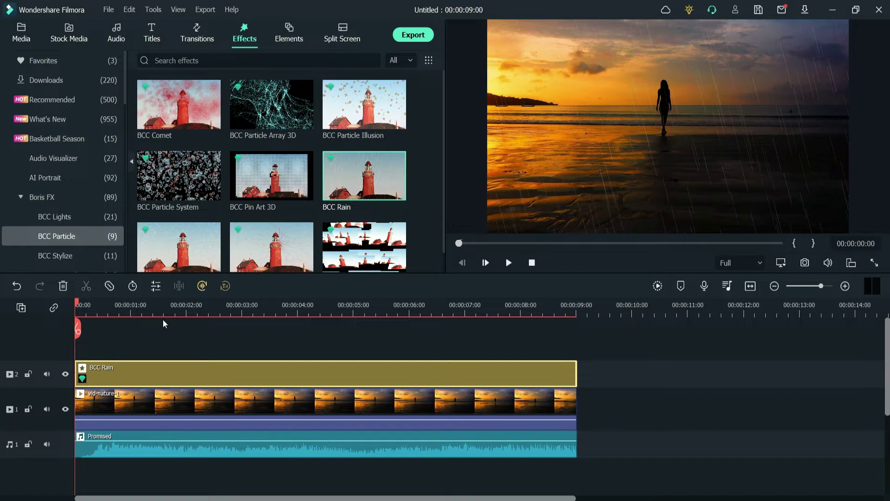
pyautogui.press('space')
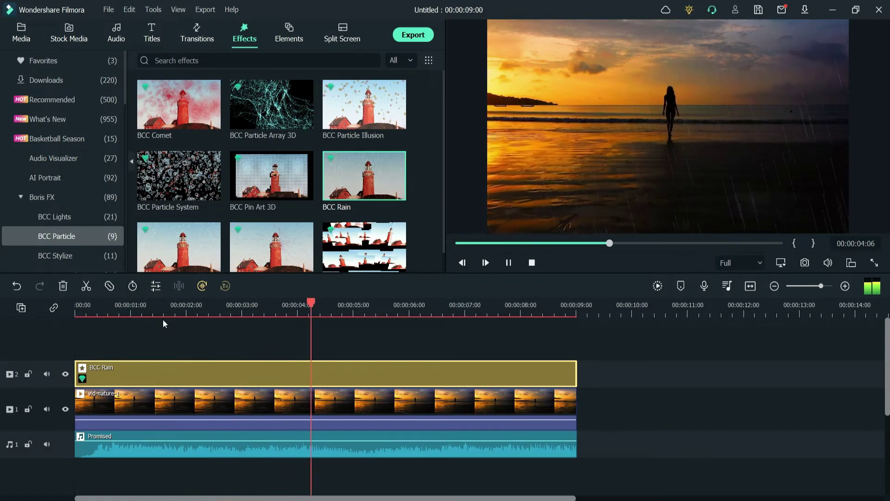
pyautogui.press('space')
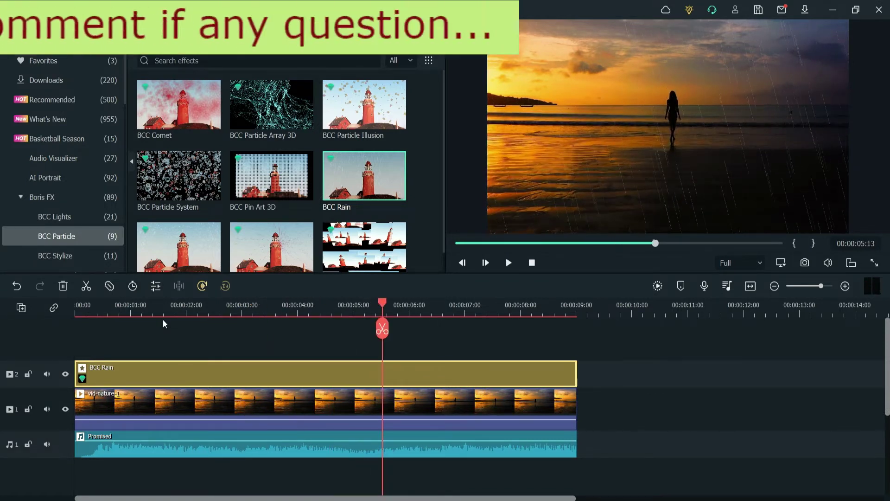
pyautogui.moveTo(273, 441); pyautogui.dragTo(274, 445)
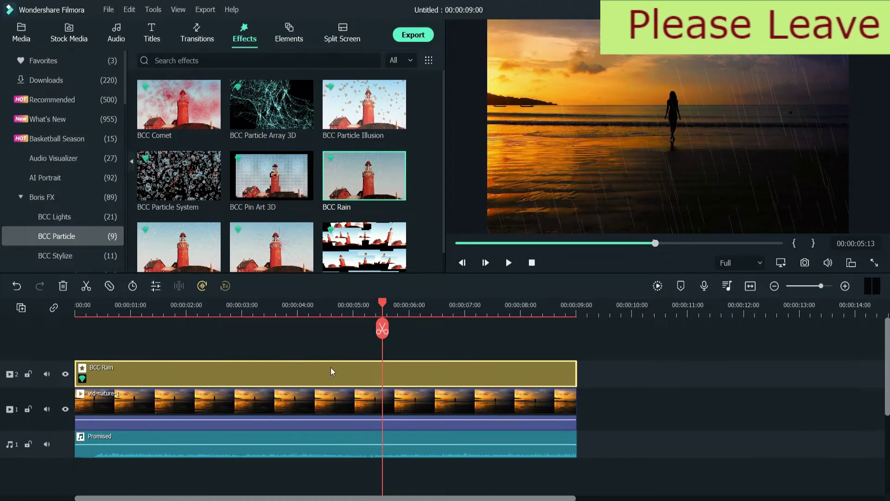
pyautogui.doubleClick(280, 369)
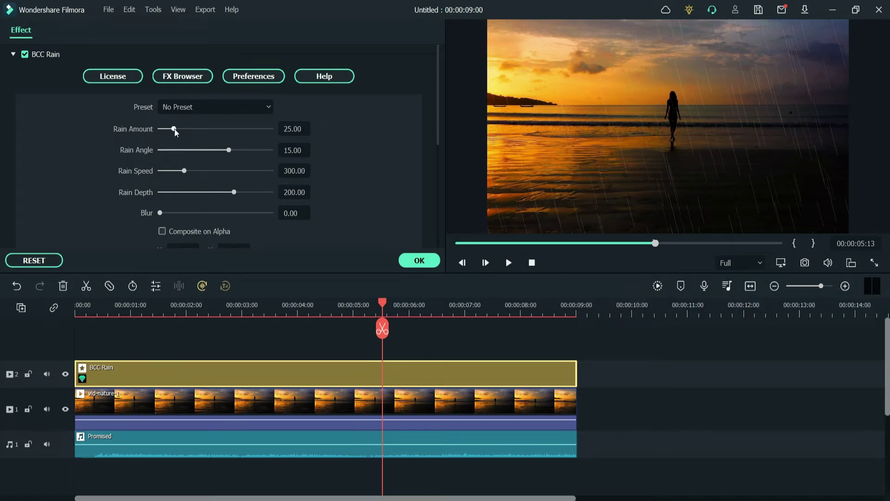
# - Raise Rain Amount to about 58.33 and tilt the Angle to -17.50, previewing the rain
pyautogui.moveTo(174, 131); pyautogui.dragTo(211, 131)
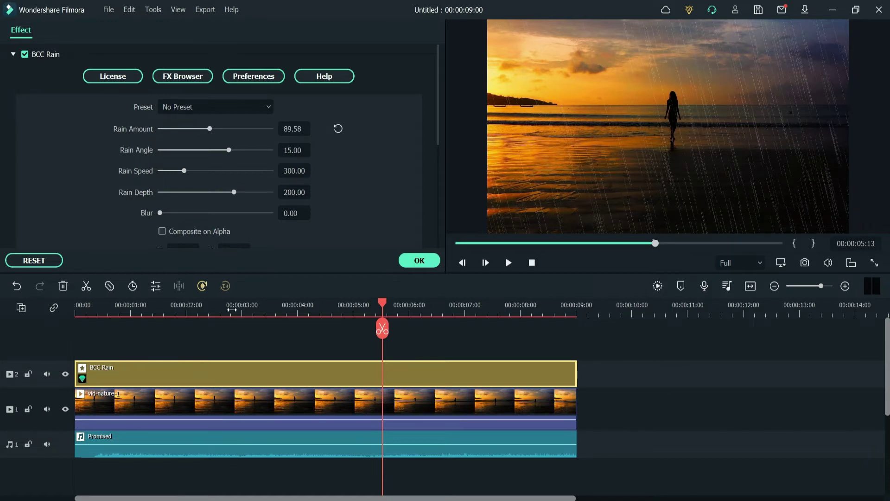
pyautogui.click(508, 263)
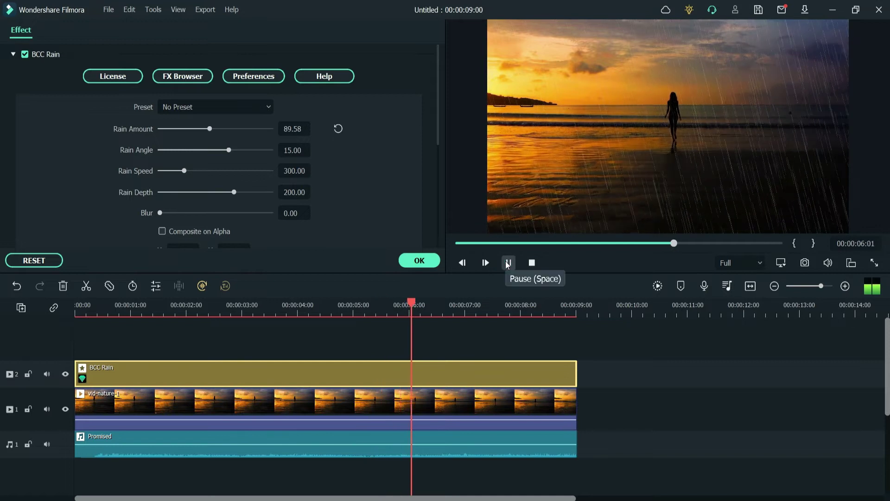
pyautogui.click(508, 263)
pyautogui.moveTo(195, 130); pyautogui.dragTo(194, 130)
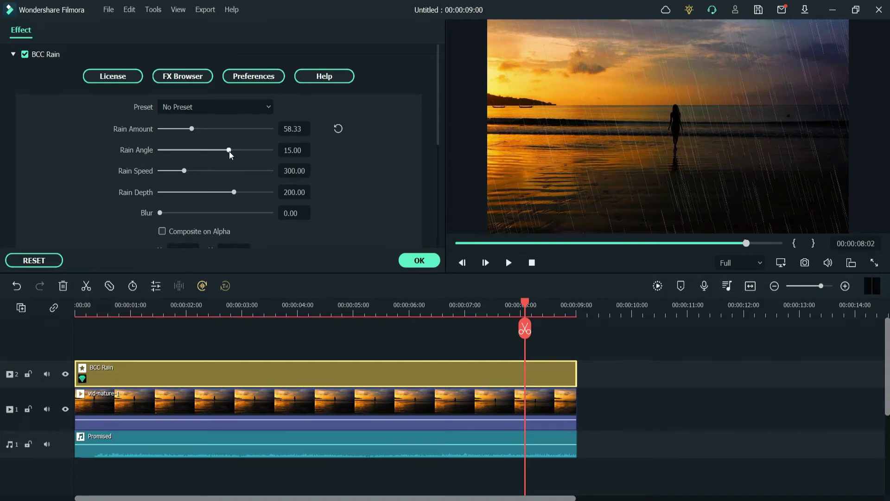
pyautogui.moveTo(228, 151); pyautogui.dragTo(199, 152)
pyautogui.click(509, 266)
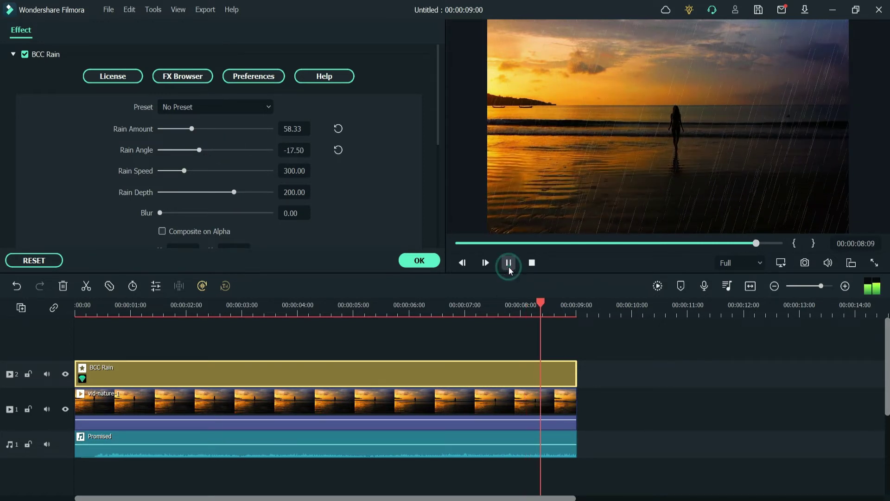
pyautogui.click(508, 267)
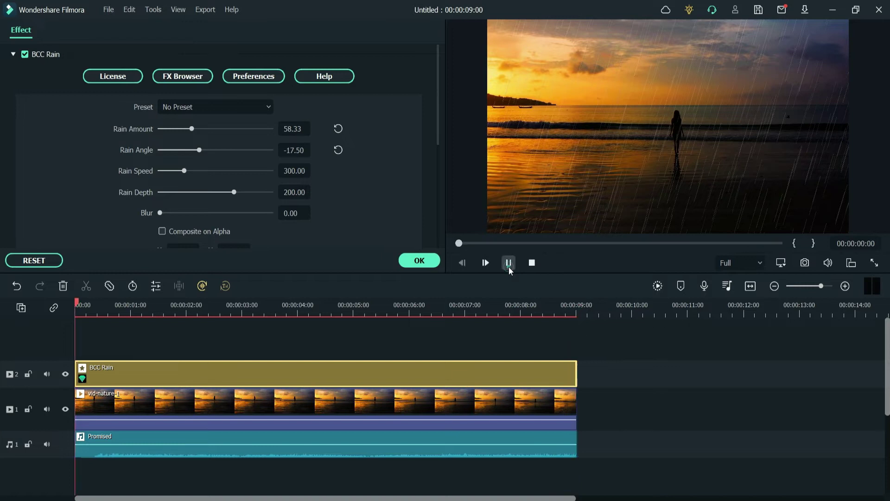
pyautogui.click(509, 267)
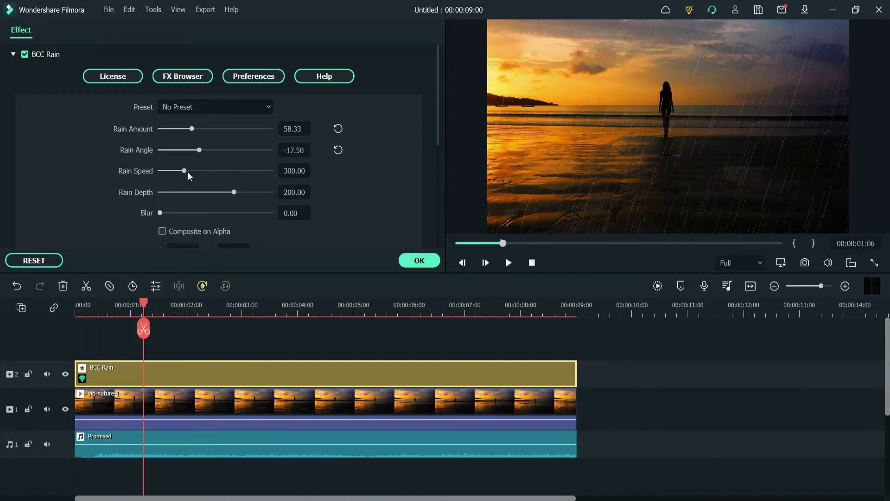
# - Try Rain Speed at about 559 and 179.69, then reset it to 300.00
pyautogui.moveTo(184, 170); pyautogui.dragTo(219, 175)
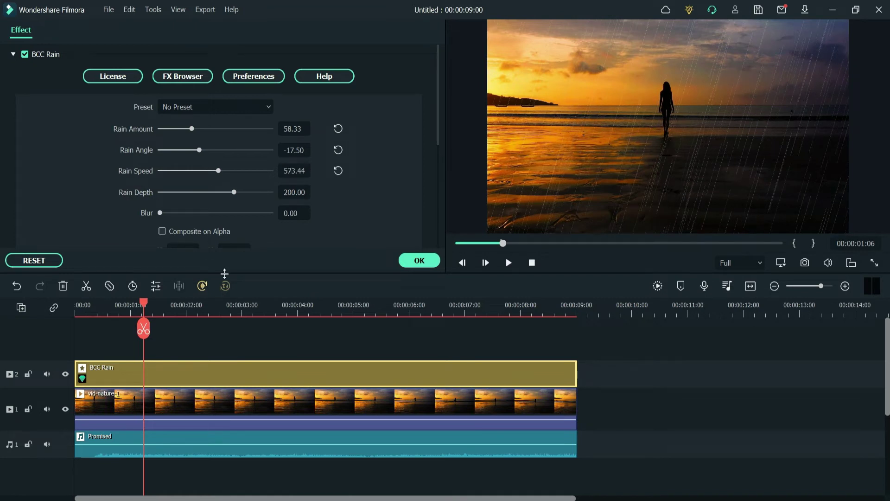
pyautogui.click(509, 264)
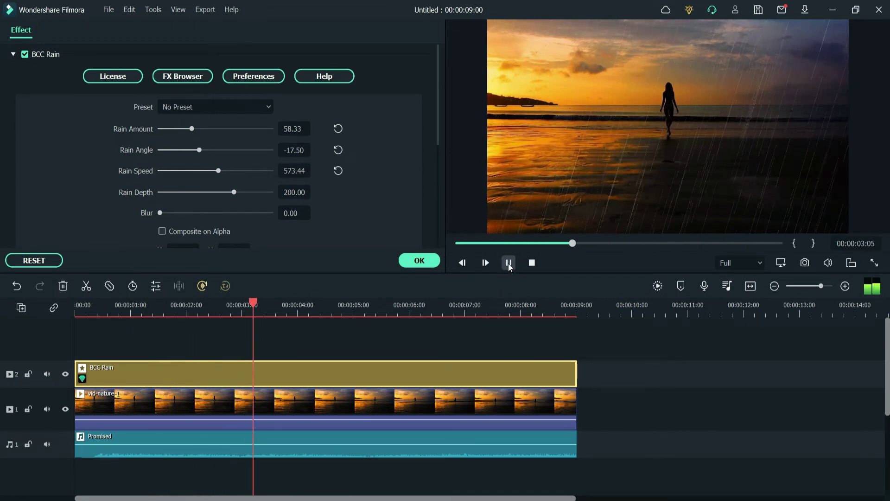
pyautogui.click(509, 263)
pyautogui.click(169, 171)
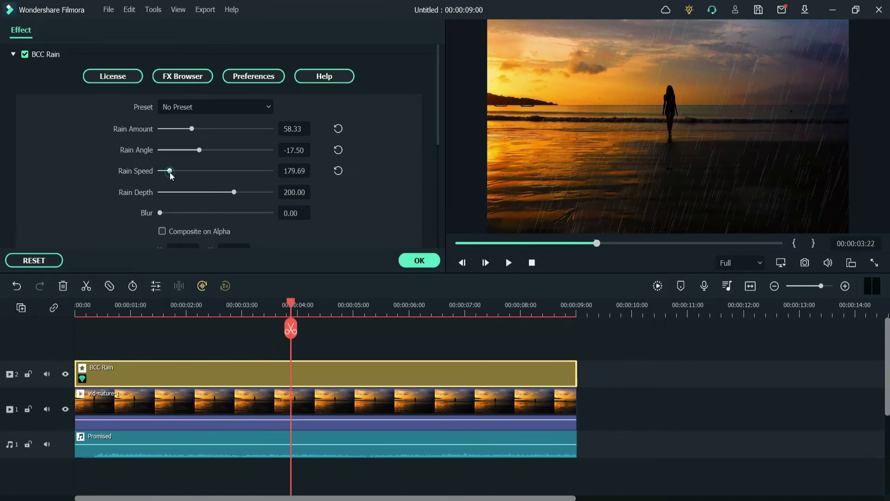
pyautogui.click(510, 263)
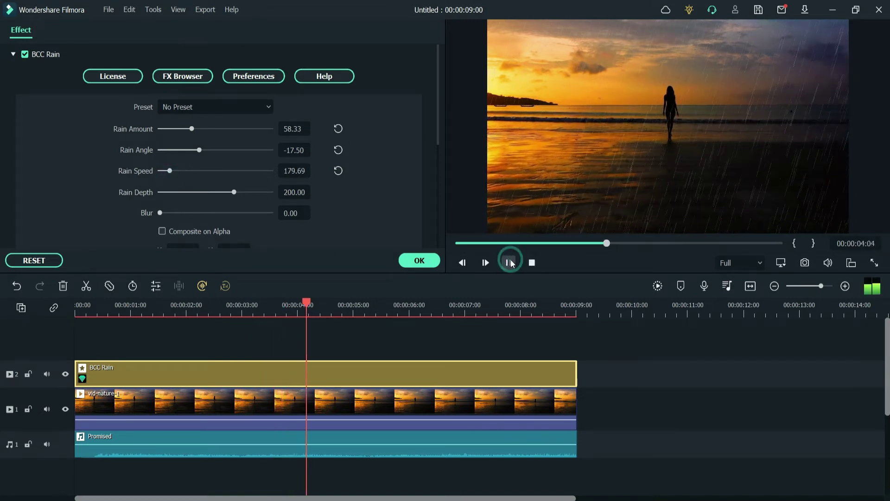
pyautogui.click(510, 263)
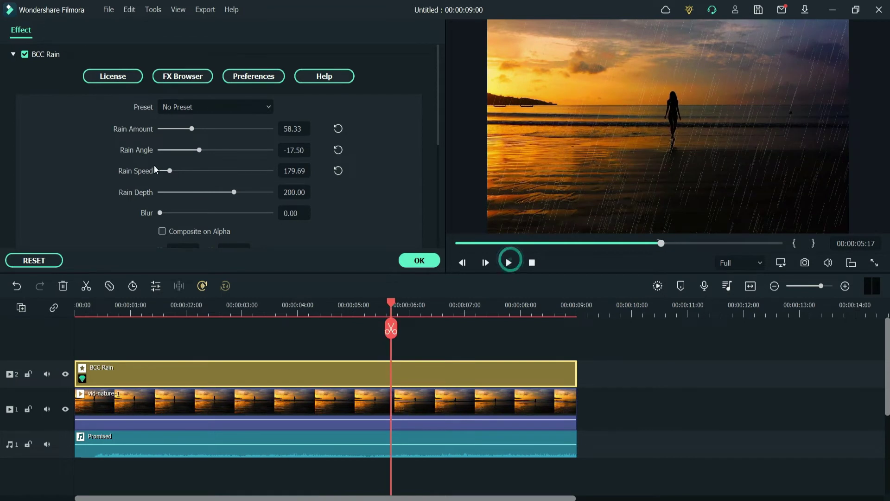
pyautogui.click(510, 263)
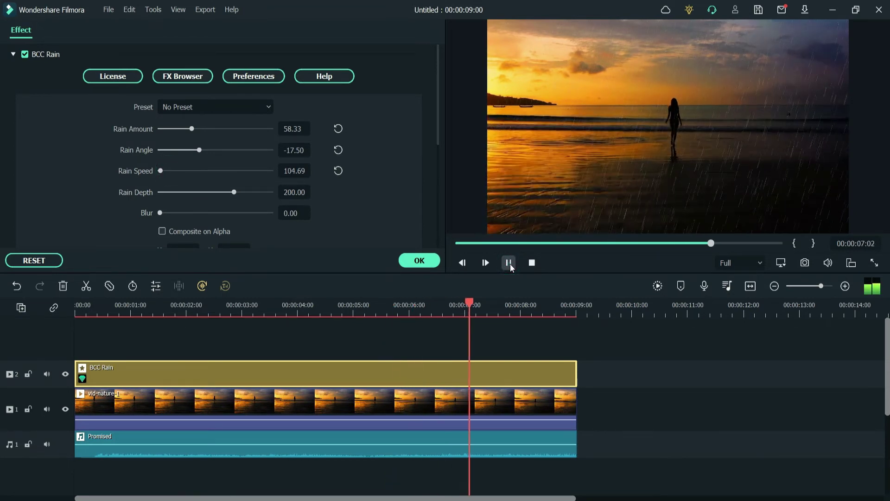
pyautogui.click(510, 264)
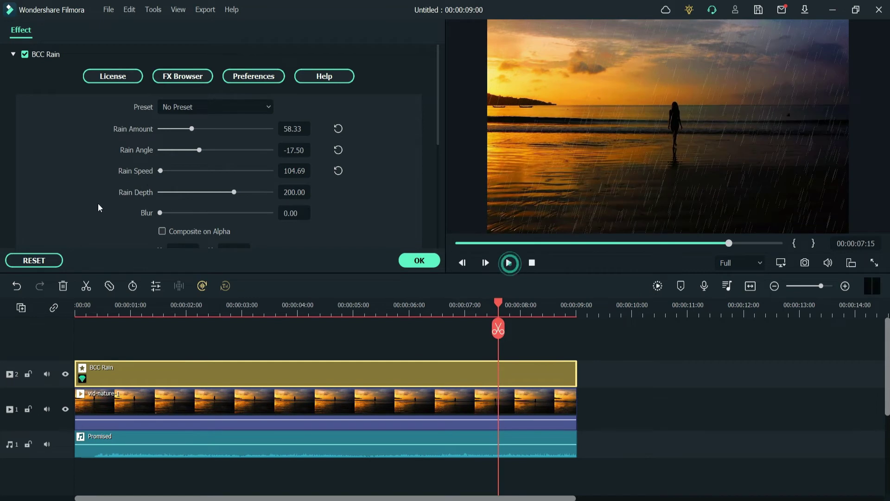
pyautogui.click(339, 171)
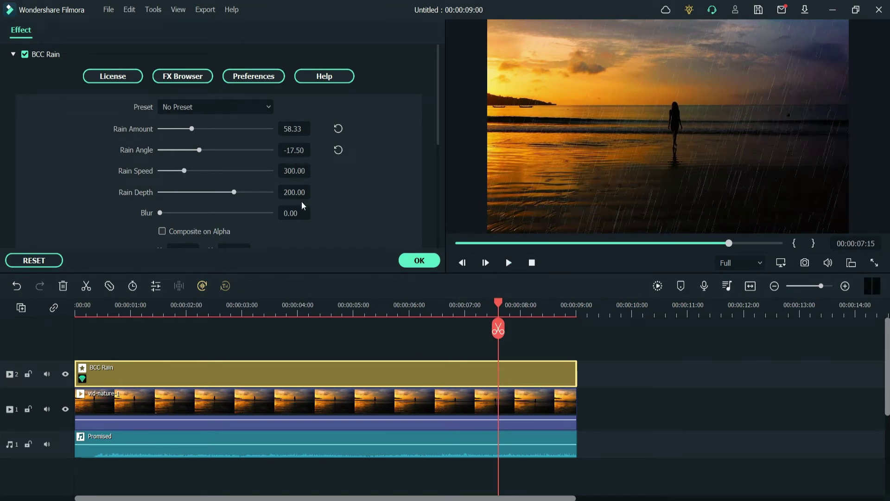
# - Lower Rain Depth to 131.25, then test Blur 1.82 and reset it to 0.00
pyautogui.moveTo(235, 192); pyautogui.dragTo(208, 188)
pyautogui.click(510, 263)
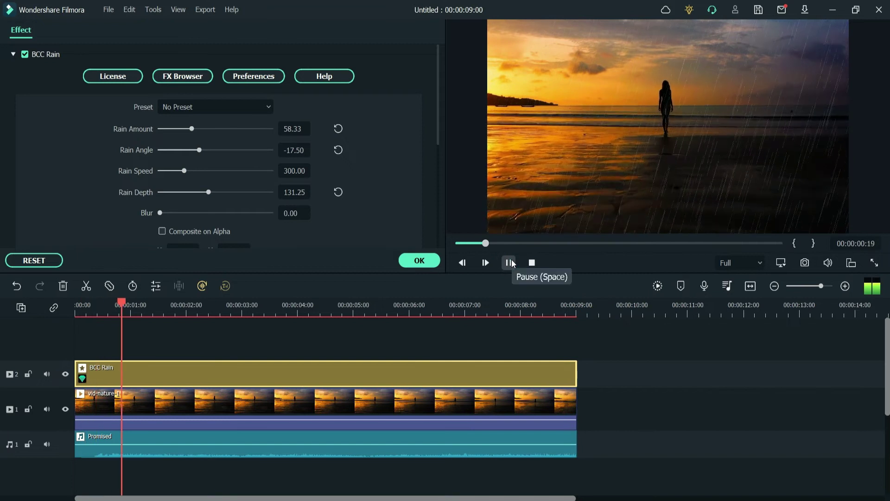
pyautogui.click(510, 263)
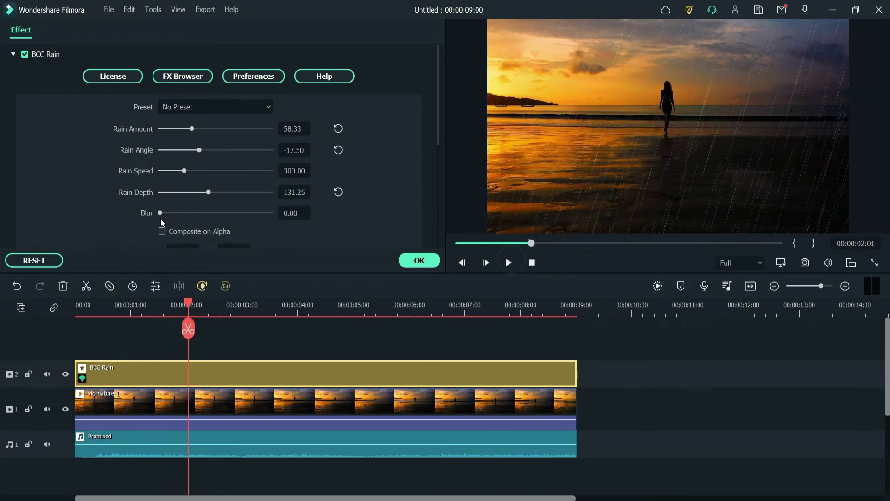
pyautogui.moveTo(160, 213); pyautogui.dragTo(180, 216)
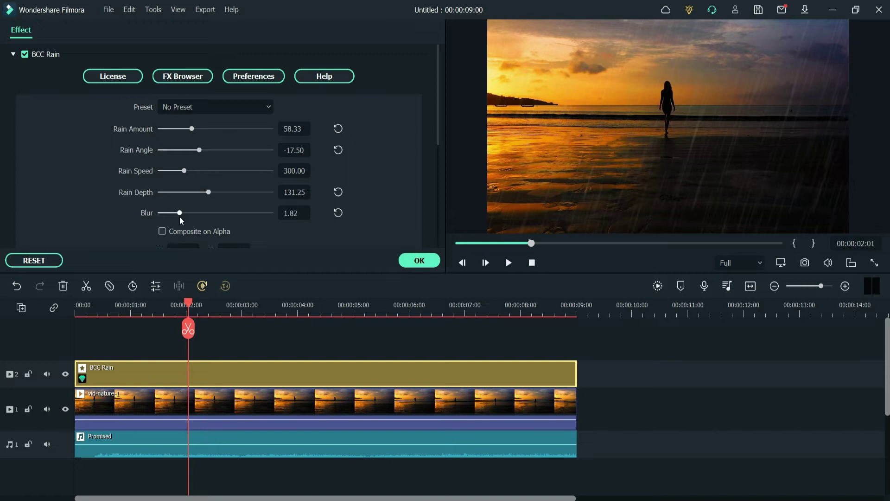
pyautogui.click(504, 267)
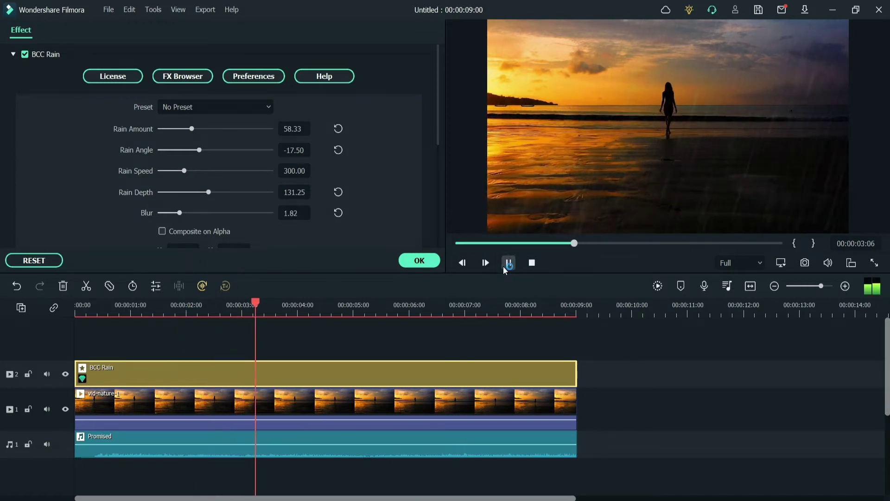
pyautogui.click(504, 266)
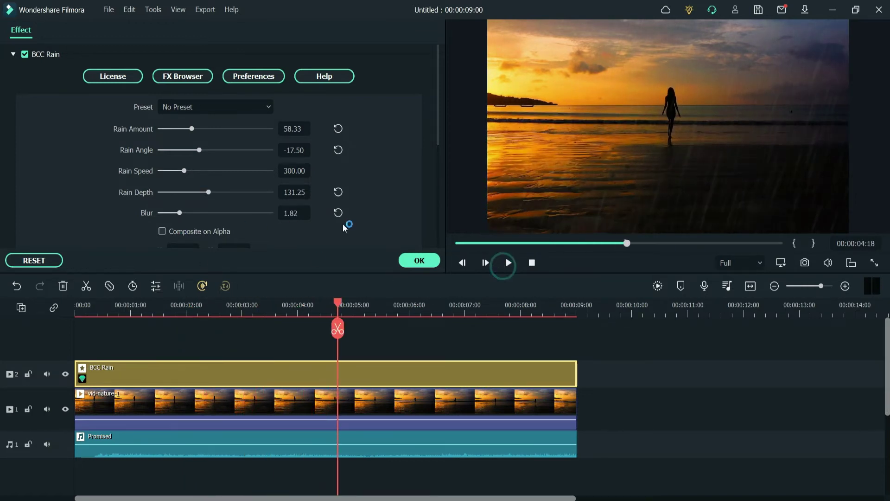
pyautogui.click(338, 213)
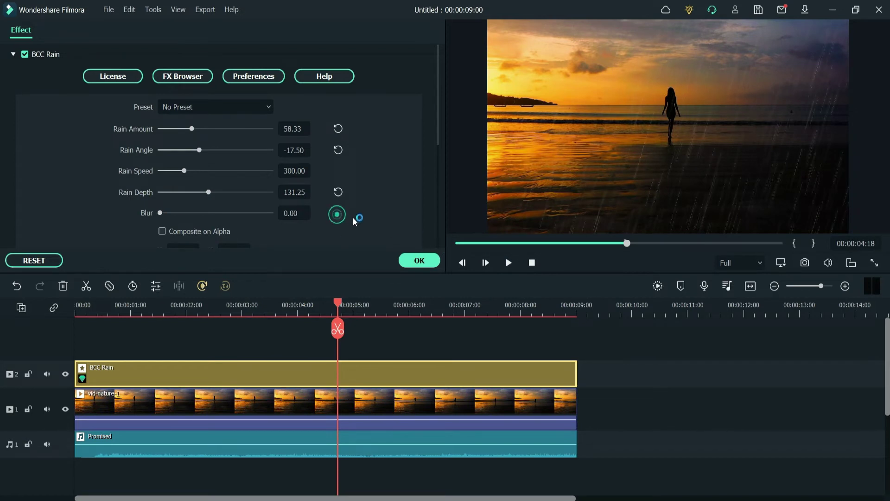
pyautogui.moveTo(436, 121); pyautogui.dragTo(443, 192)
# - Expand the Raindrops settings and move the playhead back to 00:00:02:14
pyautogui.scroll(-1, 374, 190)
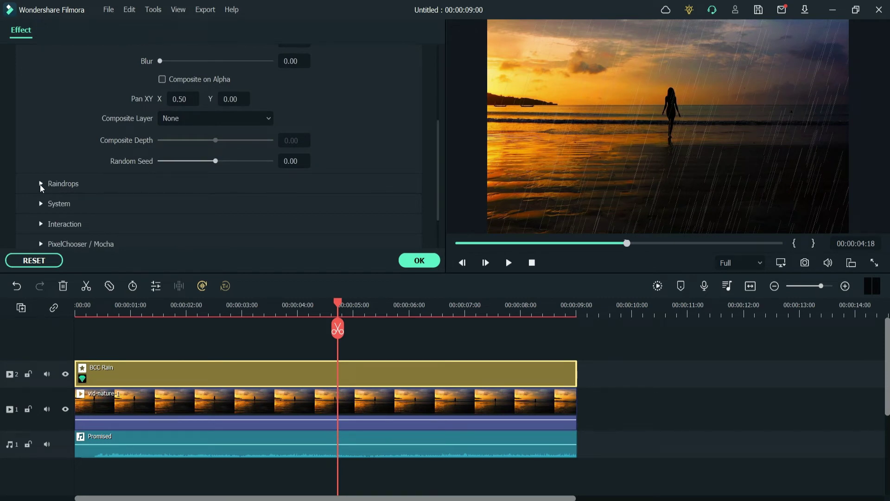
pyautogui.click(40, 185)
pyautogui.scroll(-5, 438, 154)
pyautogui.moveTo(336, 306); pyautogui.dragTo(217, 306)
# - Try dark red, light cyan and yellow-green raindrops, then set them back to white
pyautogui.click(180, 128)
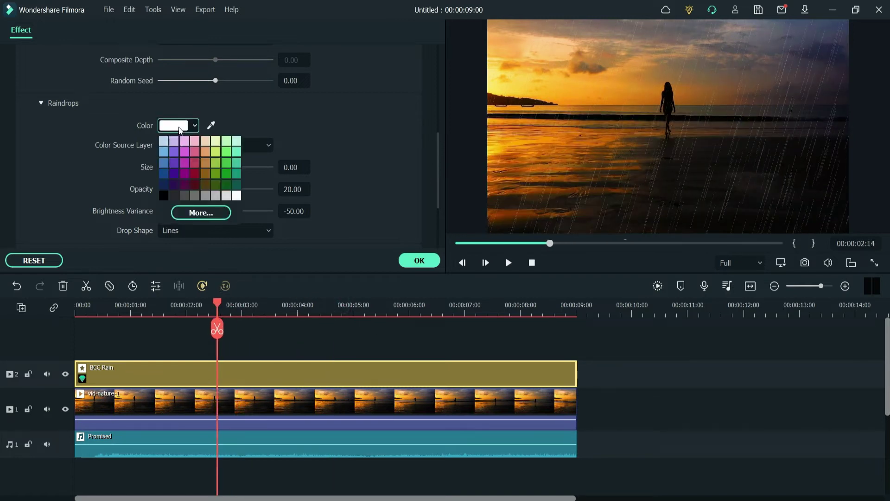
pyautogui.click(192, 174)
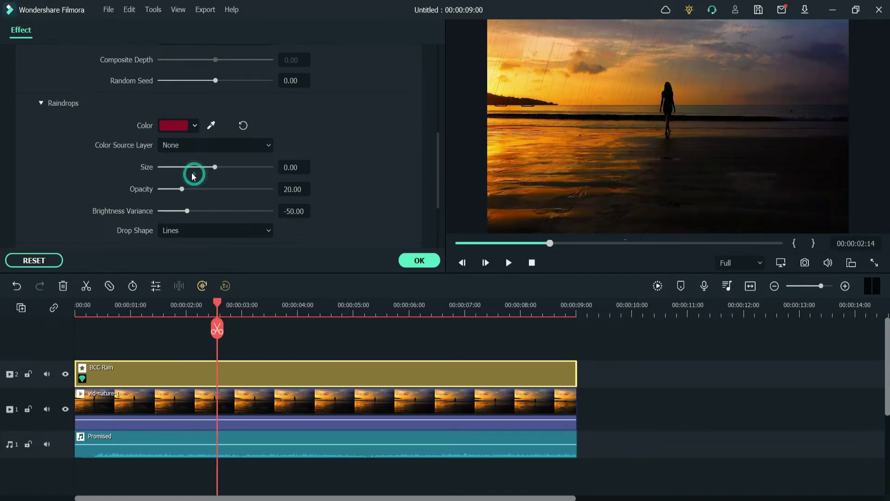
pyautogui.click(182, 125)
pyautogui.click(236, 142)
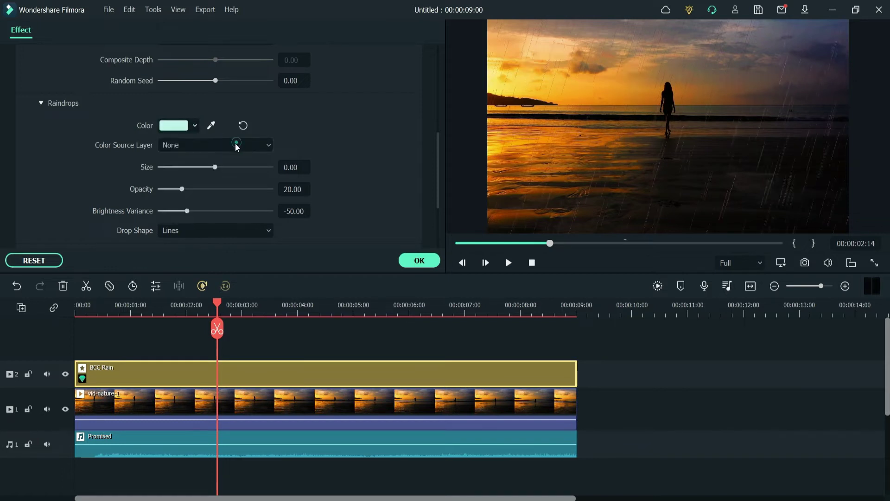
pyautogui.click(195, 127)
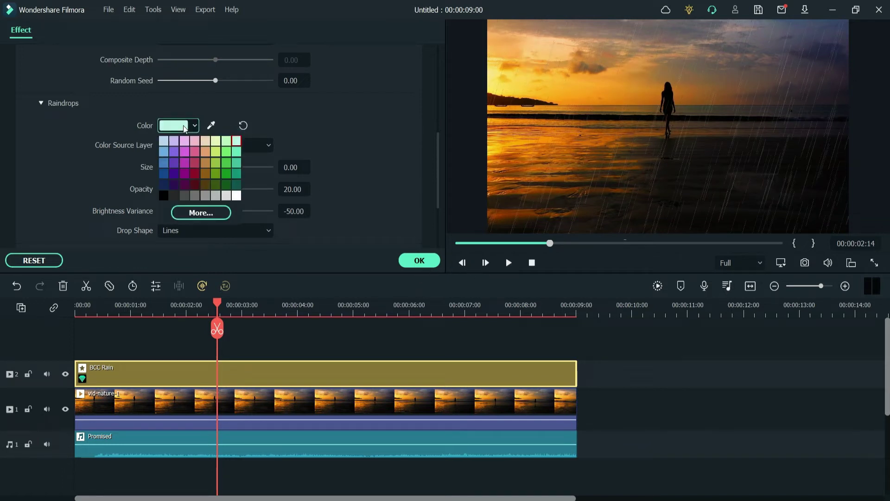
pyautogui.click(216, 165)
pyautogui.click(509, 267)
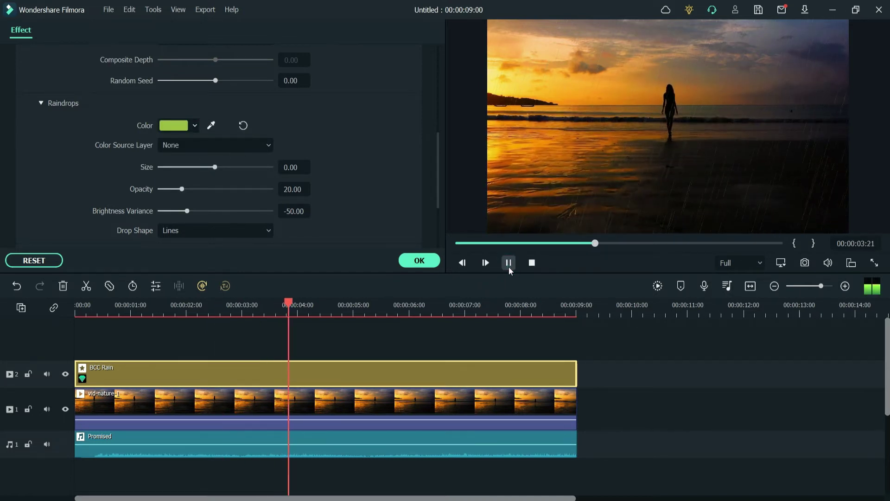
pyautogui.click(508, 267)
pyautogui.click(173, 130)
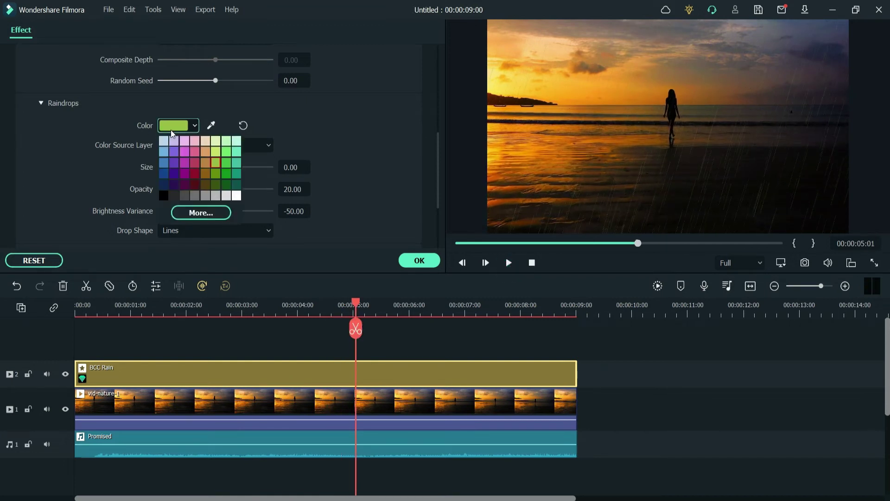
pyautogui.click(236, 196)
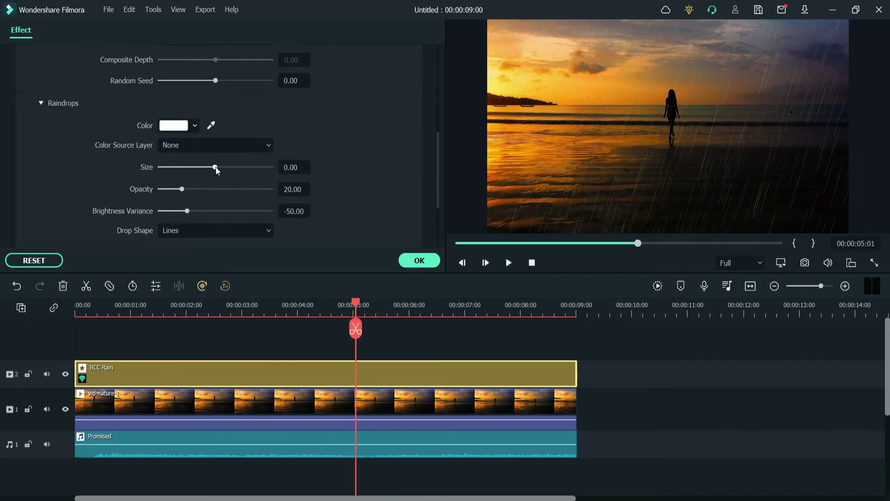
# - Preview raindrop Size at 13.02 and then at -45.31
pyautogui.moveTo(217, 168); pyautogui.dragTo(232, 170)
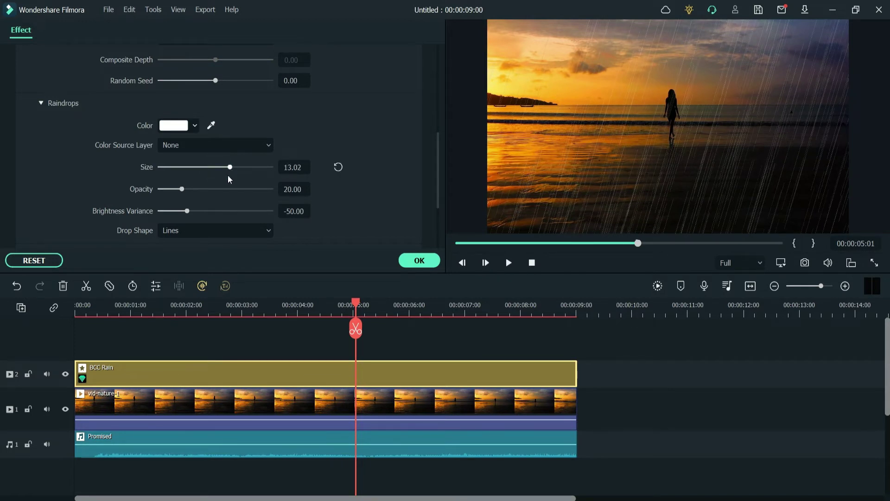
pyautogui.click(509, 263)
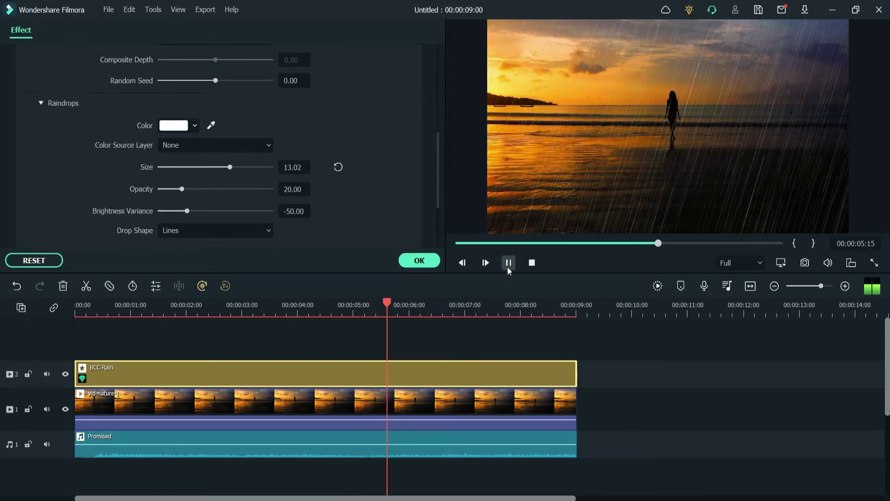
pyautogui.click(509, 264)
pyautogui.click(165, 168)
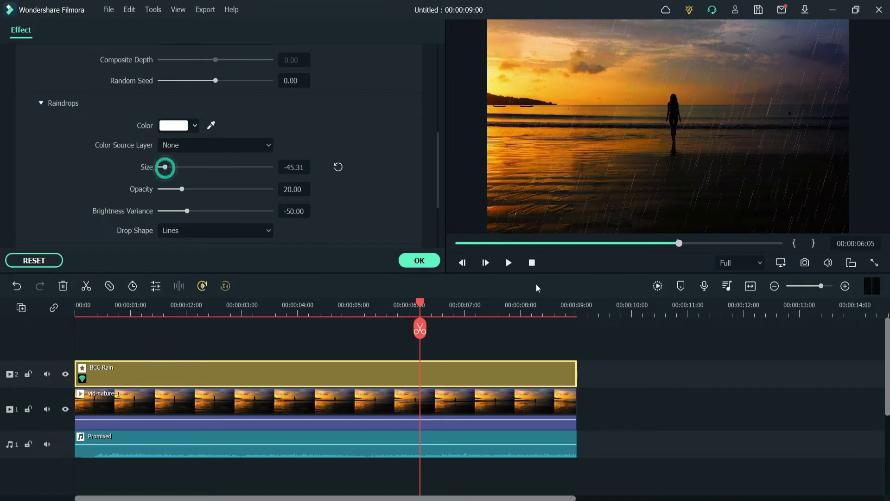
pyautogui.click(516, 267)
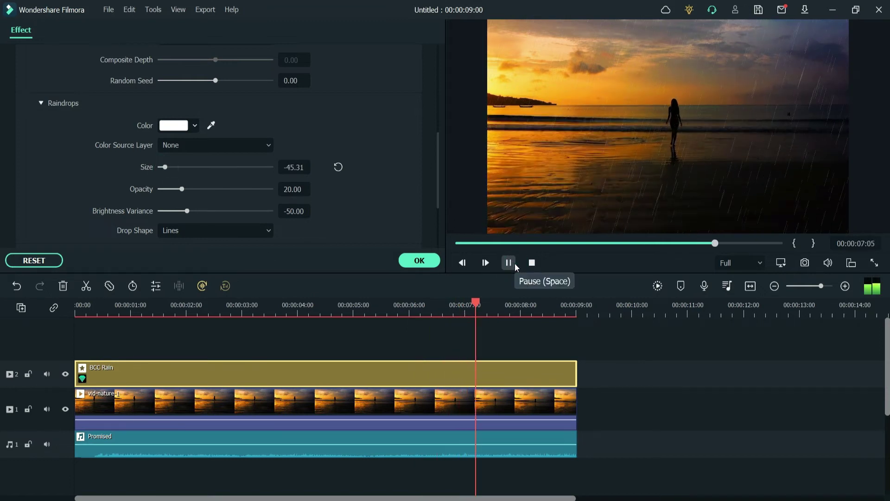
pyautogui.click(515, 266)
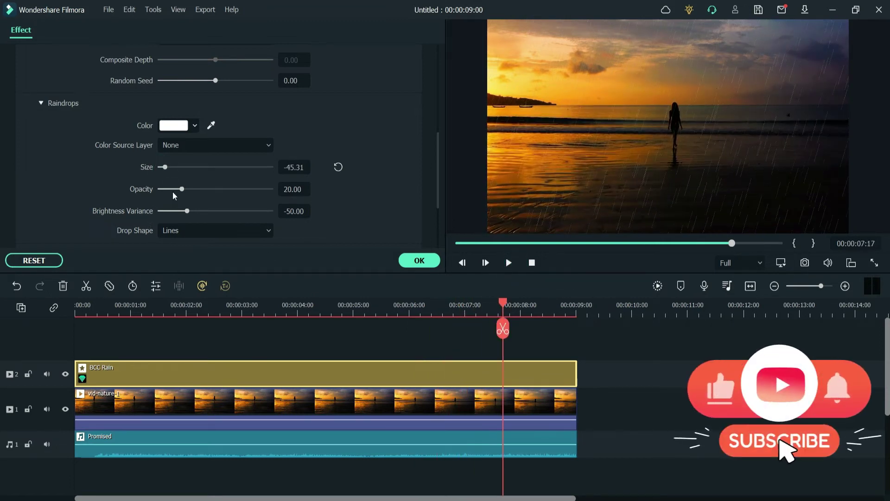
# - Raise raindrop Opacity, reset Size to 0.00, and settle Opacity at 29.17 while previewing
pyautogui.moveTo(182, 191)
pyautogui.mouseDown()
pyautogui.moveTo(202, 193)
pyautogui.moveTo(192, 193)
pyautogui.mouseUp()
pyautogui.click(516, 267)
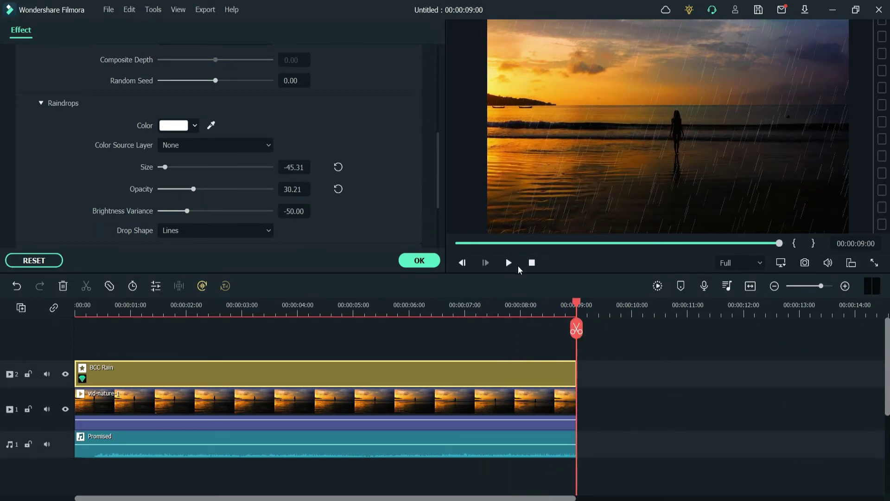
pyautogui.click(338, 168)
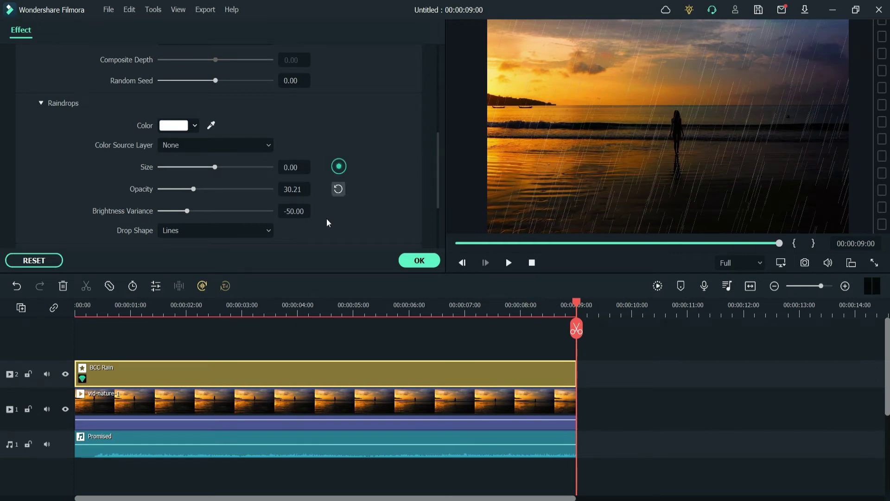
pyautogui.click(510, 263)
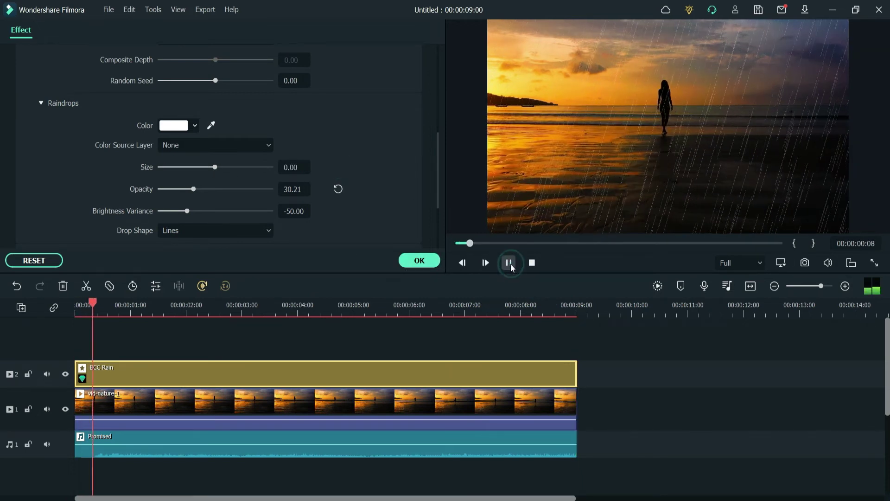
pyautogui.click(510, 263)
pyautogui.moveTo(193, 188); pyautogui.dragTo(197, 213)
pyautogui.click(508, 262)
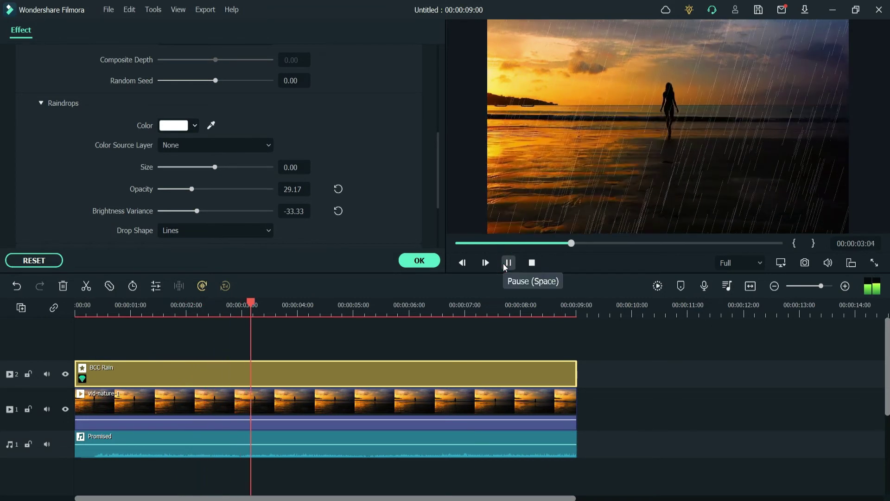
pyautogui.click(507, 264)
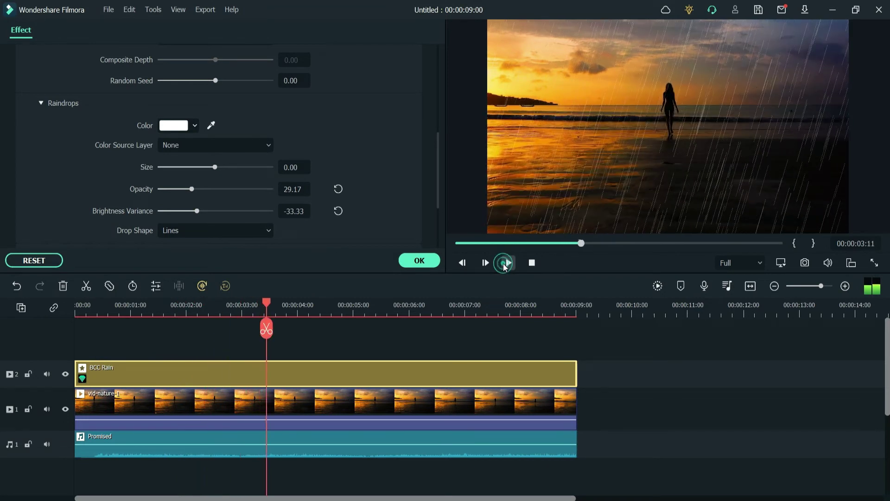
# - Preview Streaks as the raindrop shape, then switch back to Lines for comparison
pyautogui.click(190, 231)
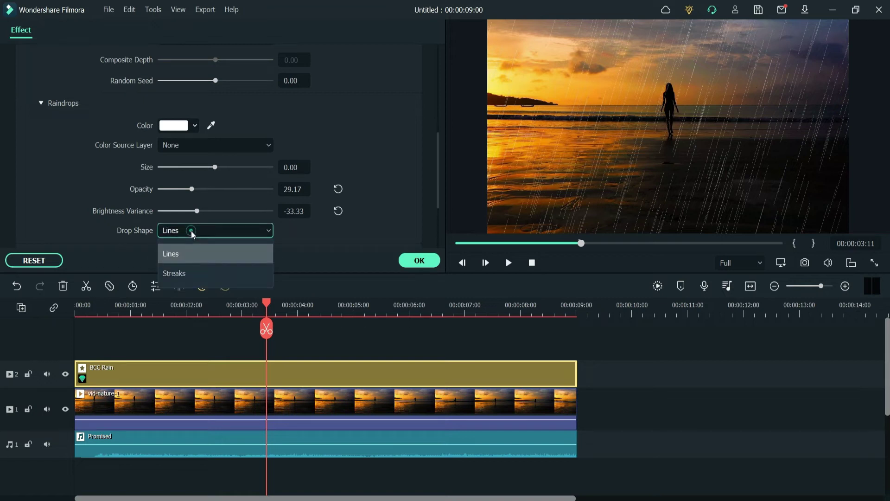
pyautogui.click(193, 271)
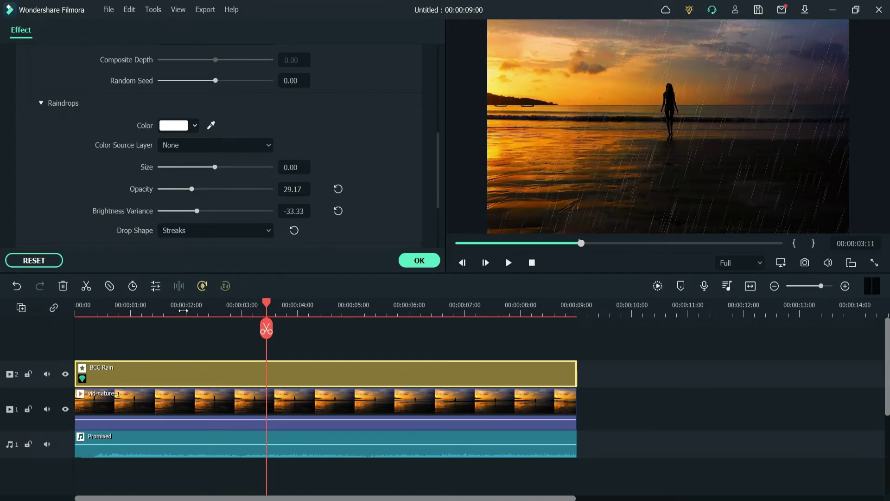
pyautogui.click(510, 266)
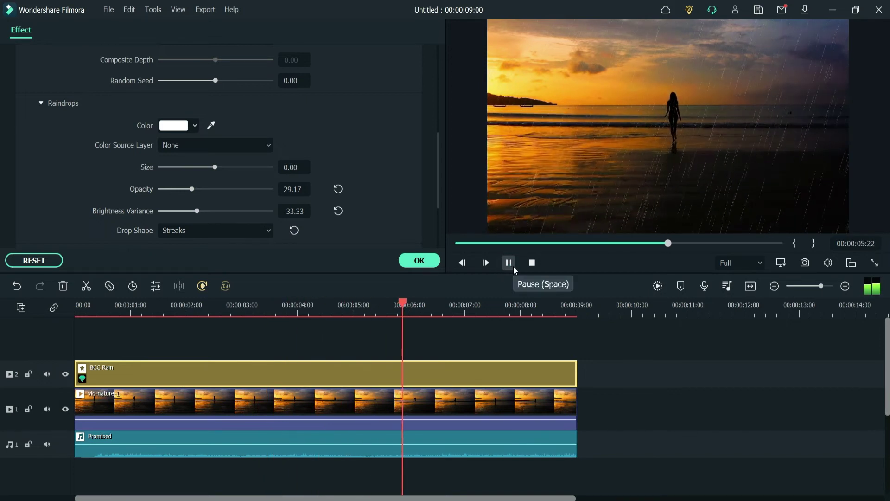
pyautogui.click(513, 266)
pyautogui.click(212, 235)
pyautogui.click(213, 253)
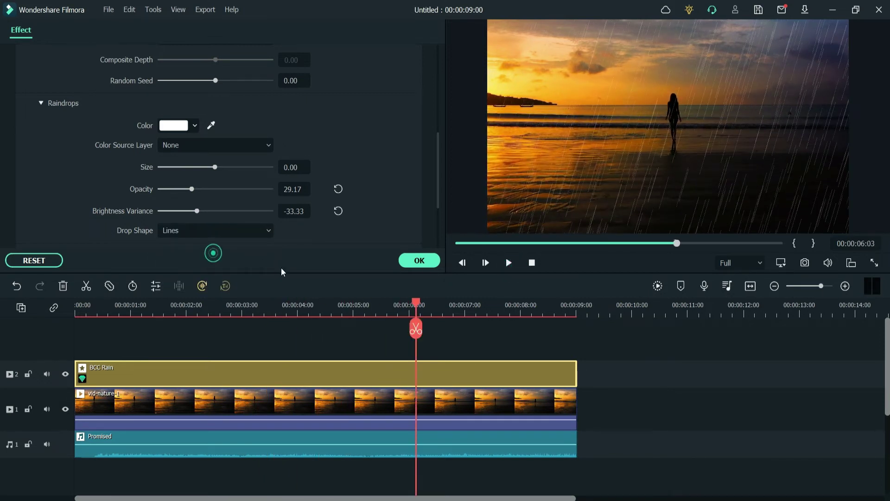
pyautogui.click(508, 263)
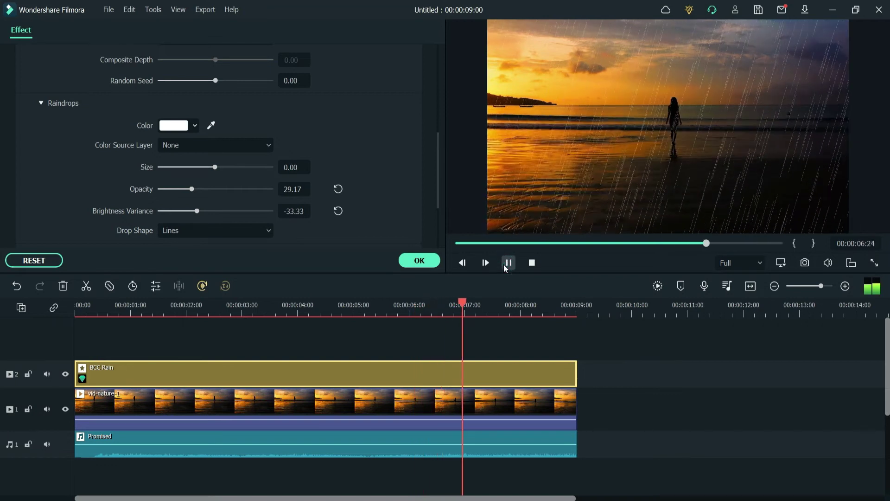
pyautogui.click(507, 263)
# - Compare Streaks once more in playback and leave the drop shape on Lines
pyautogui.click(200, 231)
pyautogui.click(194, 272)
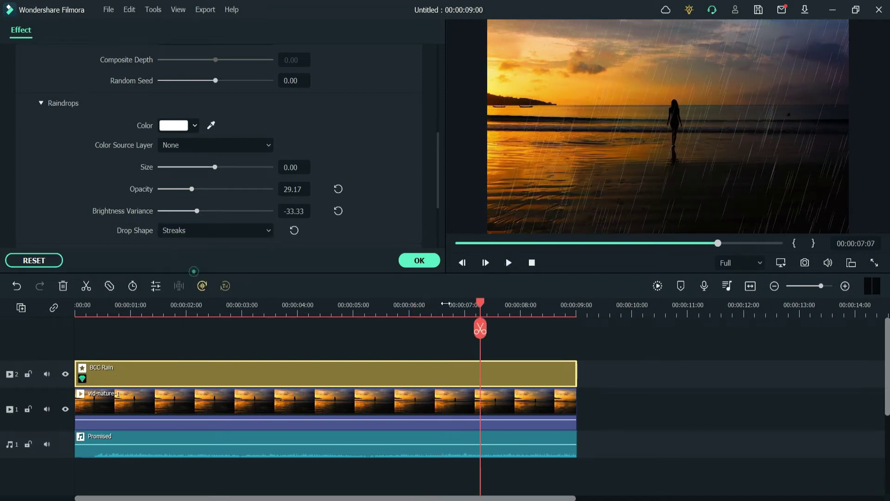
pyautogui.click(507, 263)
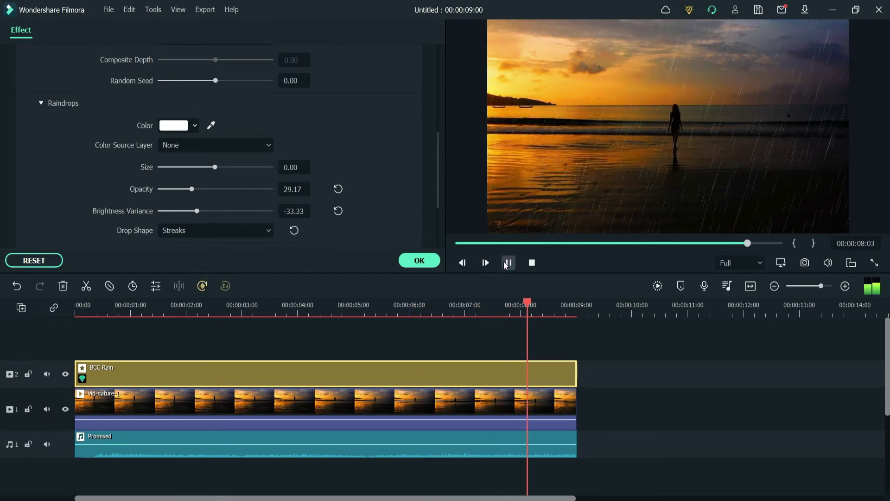
pyautogui.click(505, 263)
pyautogui.click(208, 236)
pyautogui.click(199, 251)
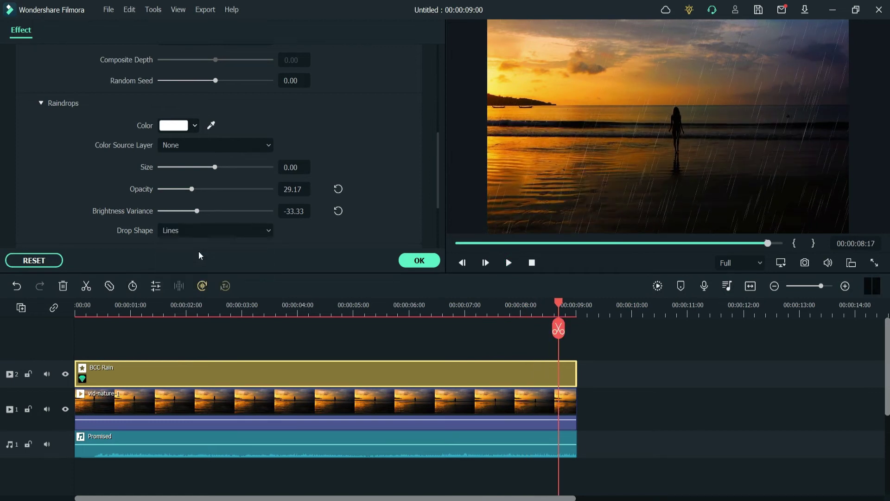
pyautogui.click(389, 165)
pyautogui.moveTo(436, 164); pyautogui.dragTo(436, 220)
# - Expand and collapse the System settings, then expand the Interaction splash settings
pyautogui.click(41, 149)
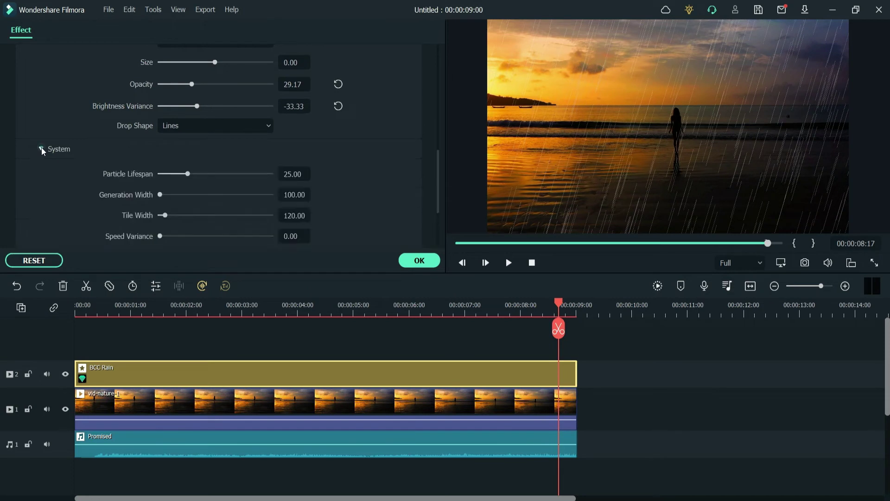
pyautogui.click(41, 149)
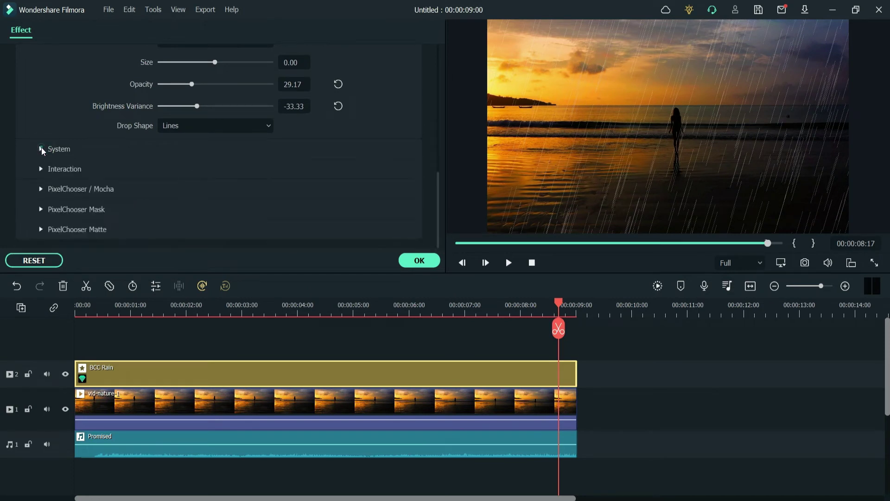
pyautogui.click(41, 169)
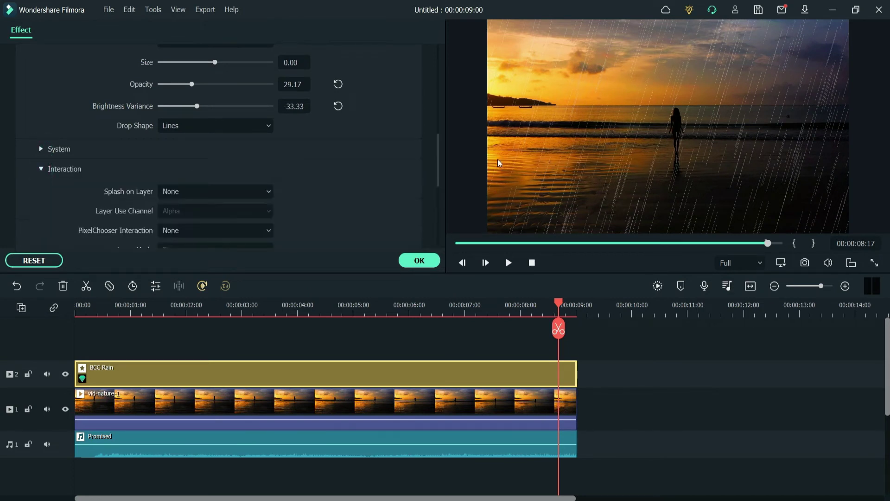
pyautogui.moveTo(439, 157); pyautogui.dragTo(435, 197)
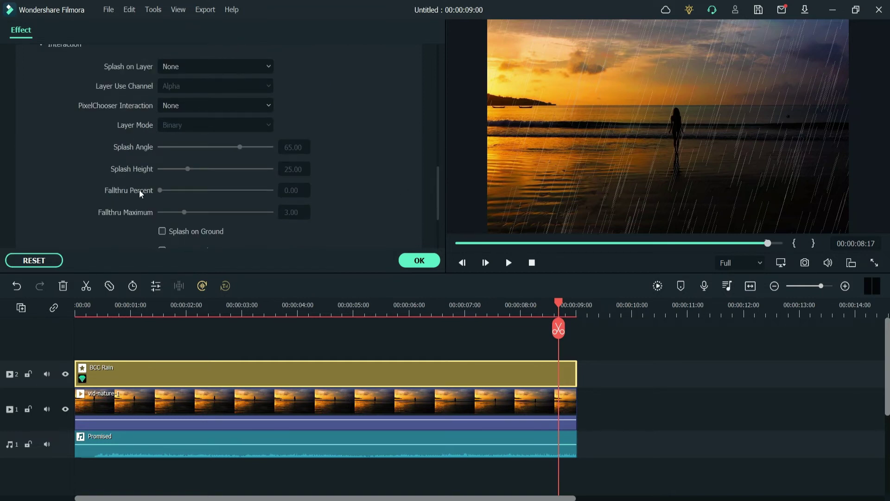
# - Enable Splash on Ground and preview it, raising Splash Height to about 84
pyautogui.click(163, 230)
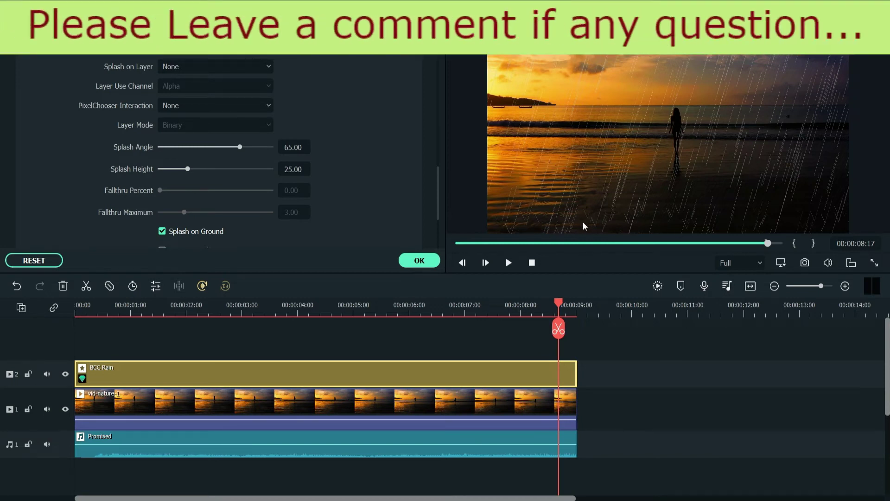
pyautogui.moveTo(560, 306); pyautogui.dragTo(113, 324)
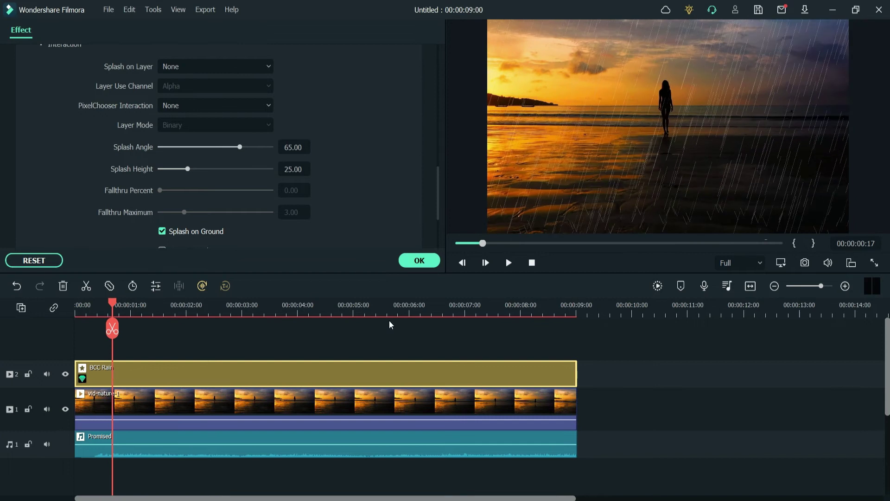
pyautogui.click(508, 263)
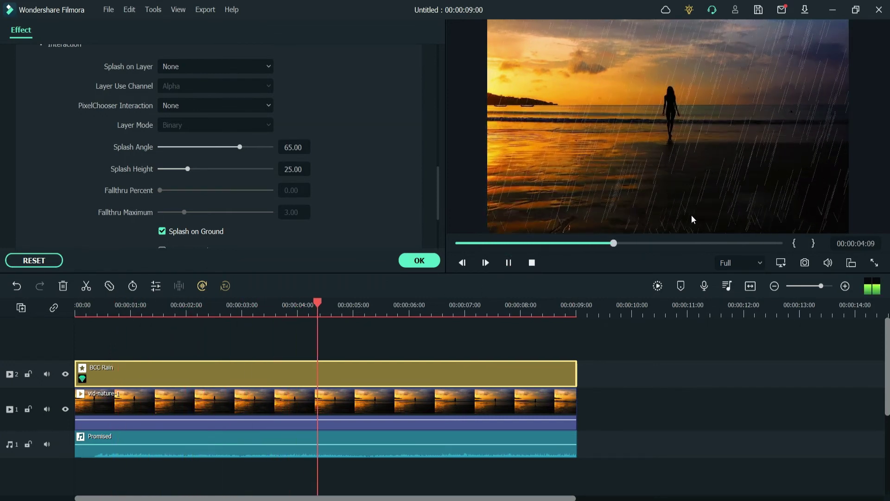
pyautogui.click(510, 263)
pyautogui.moveTo(192, 169); pyautogui.dragTo(253, 173)
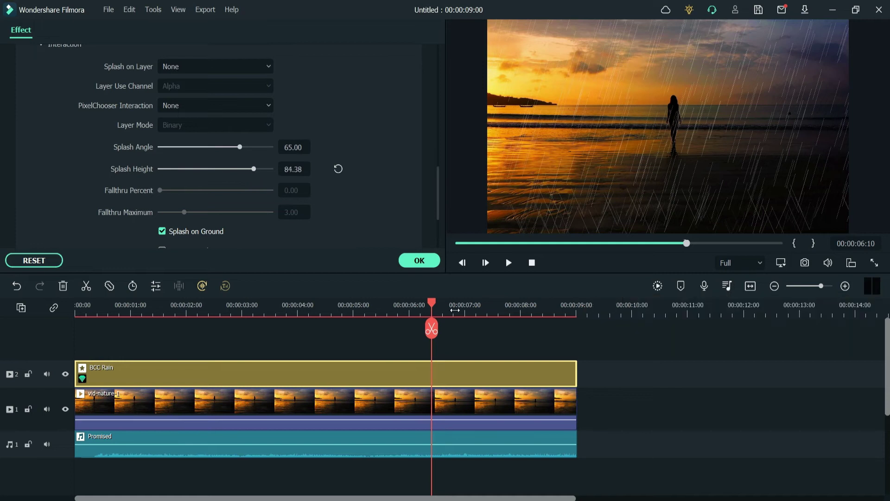
pyautogui.click(510, 263)
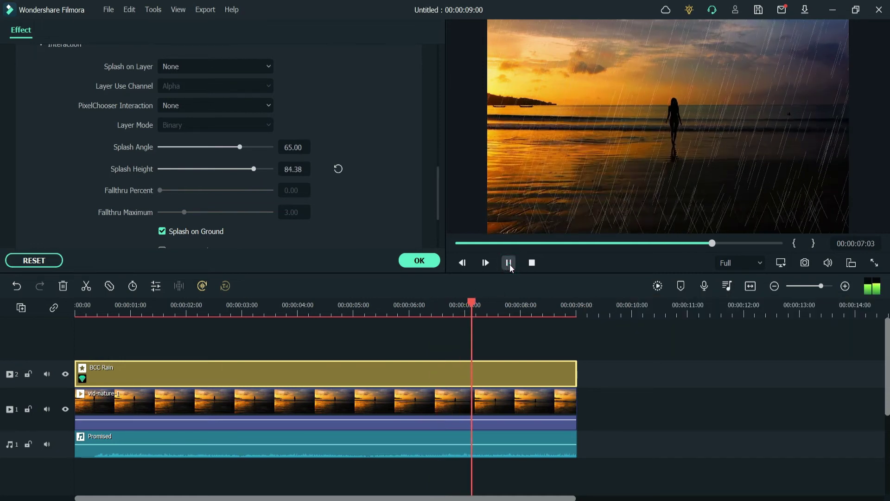
pyautogui.click(509, 263)
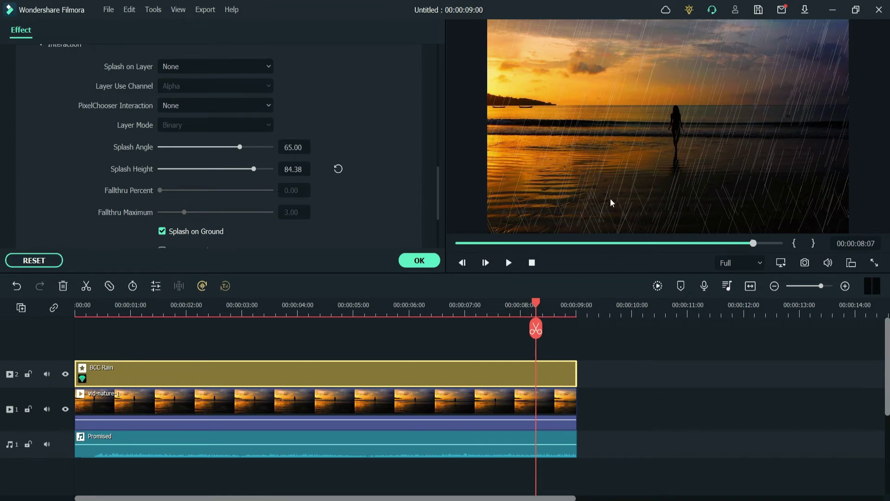
# - Try lower Splash Angle values and vary Splash Height between about 12 and 58
pyautogui.click(178, 147)
pyautogui.moveTo(175, 146); pyautogui.dragTo(180, 147)
pyautogui.moveTo(254, 170); pyautogui.dragTo(175, 170)
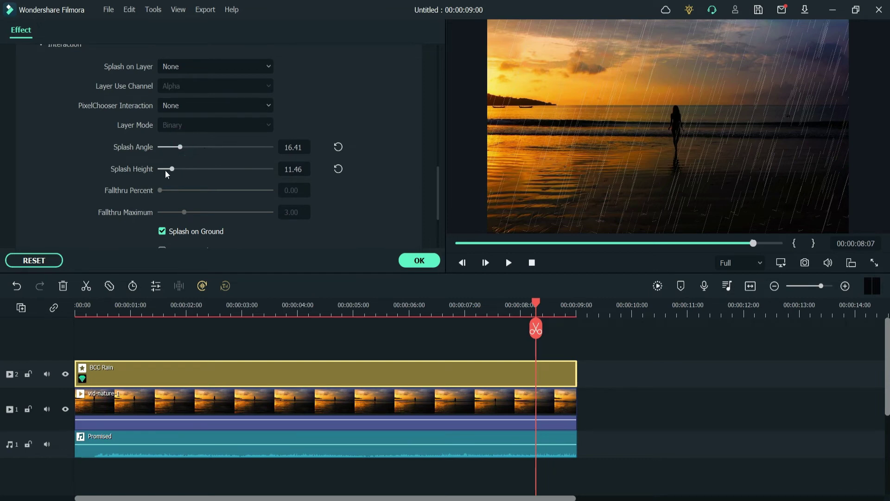
pyautogui.moveTo(172, 170); pyautogui.dragTo(224, 170)
# - Set Splash Angle to 30 after testing 90 and resetting to 65, then disable Splash on Ground
pyautogui.moveTo(180, 148); pyautogui.dragTo(209, 157)
pyautogui.click(339, 147)
pyautogui.moveTo(239, 151); pyautogui.dragTo(184, 168)
pyautogui.click(162, 232)
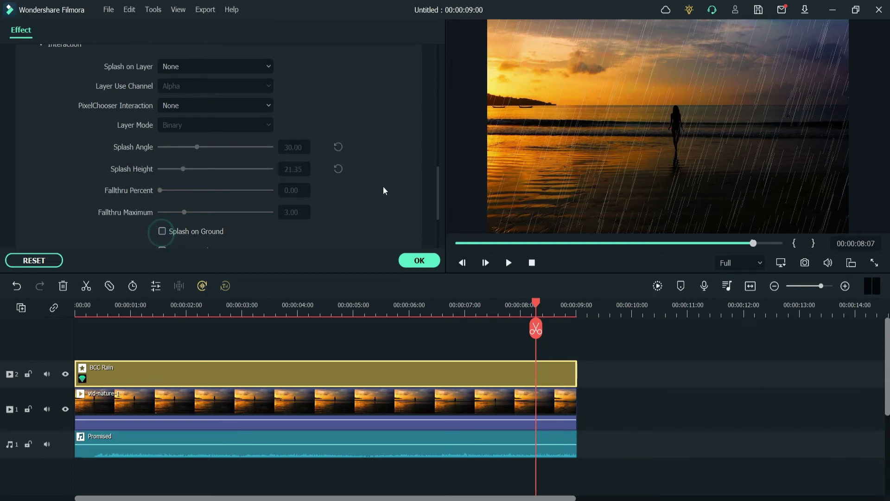
pyautogui.moveTo(437, 202); pyautogui.dragTo(437, 218)
pyautogui.scroll(-3, 436, 218)
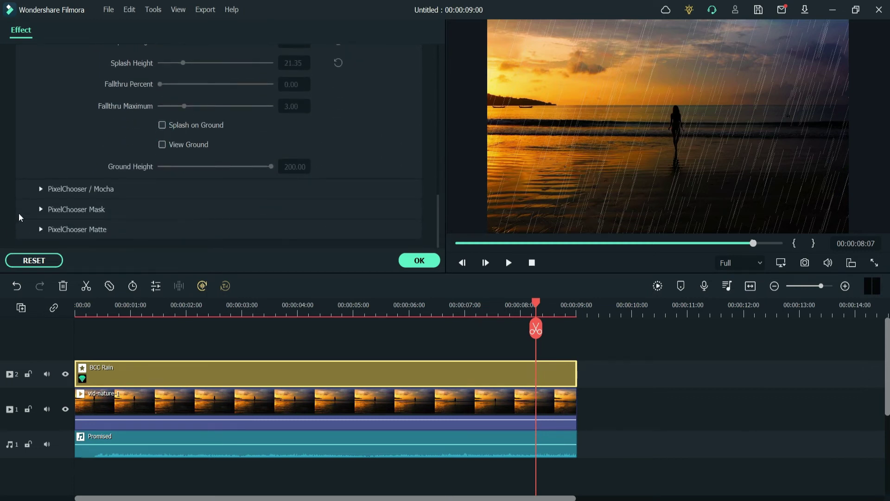
pyautogui.click(41, 189)
pyautogui.scroll(-4, 197, 167)
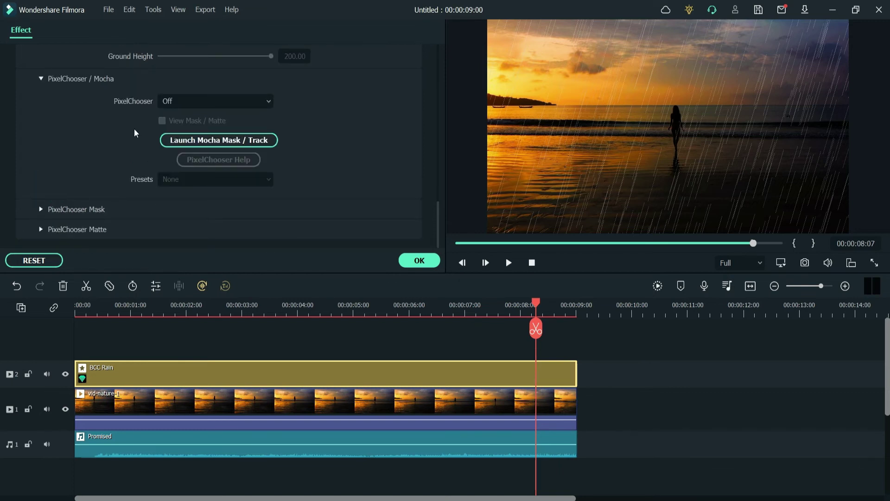
pyautogui.click(199, 101)
pyautogui.click(196, 143)
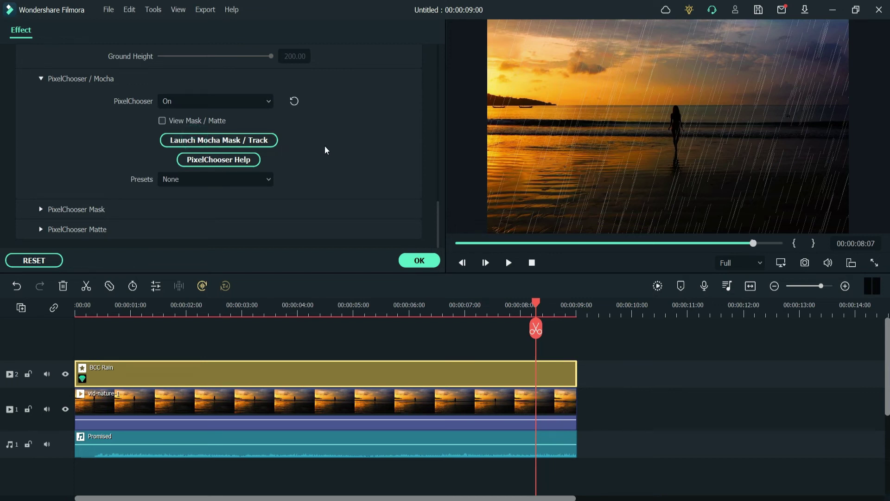
pyautogui.click(185, 100)
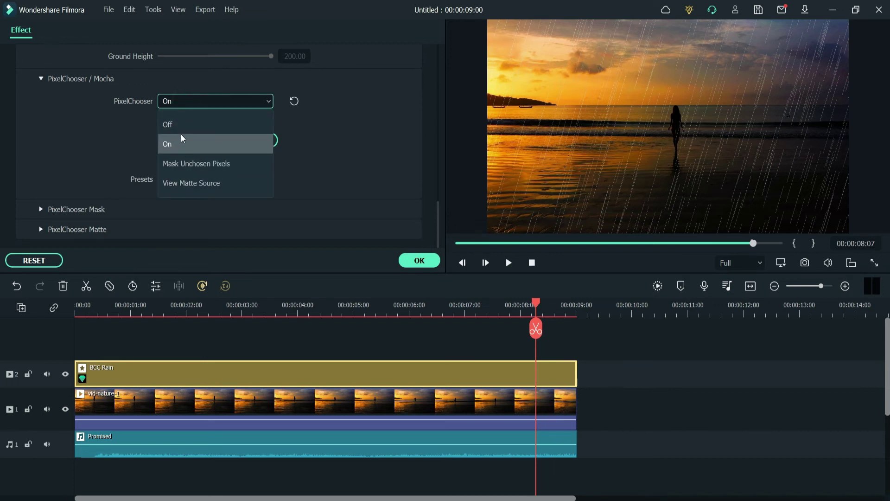
pyautogui.click(181, 127)
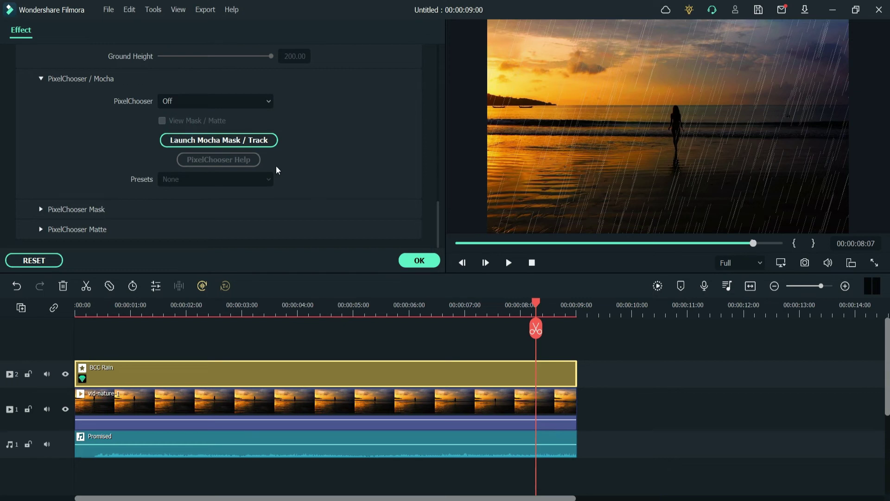
pyautogui.scroll(10, 298, 169)
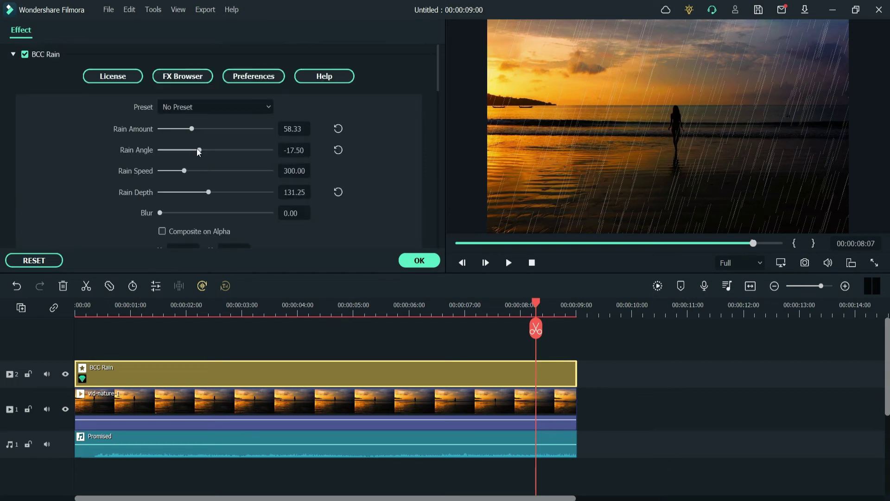
# - After a preview, lower Rain Amount from 58.33 to 44.79 and confirm the settings
pyautogui.click(508, 263)
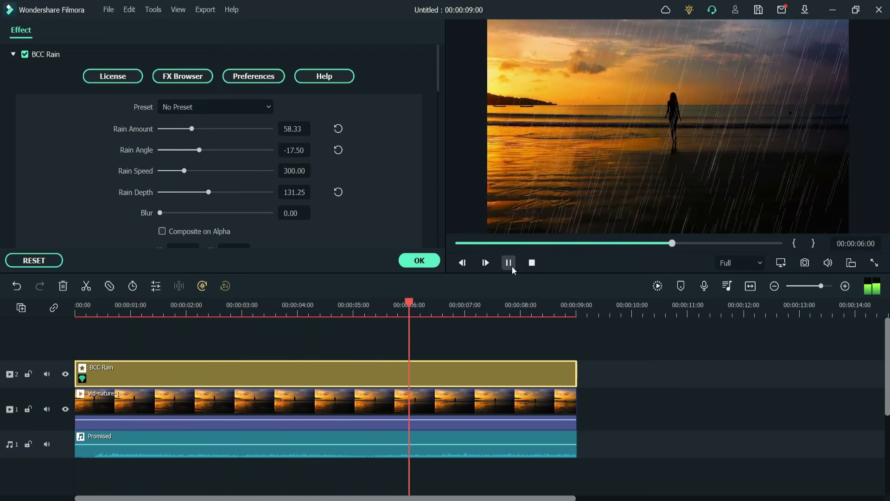
pyautogui.click(511, 265)
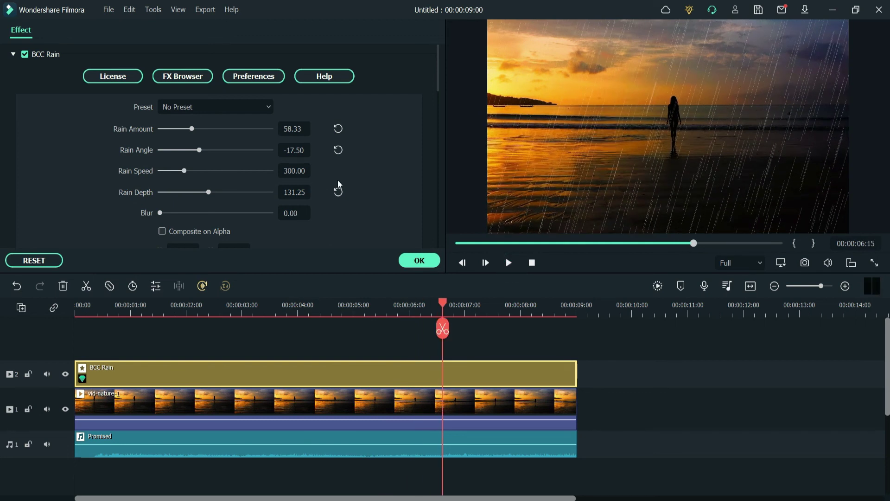
pyautogui.moveTo(188, 130); pyautogui.dragTo(185, 127)
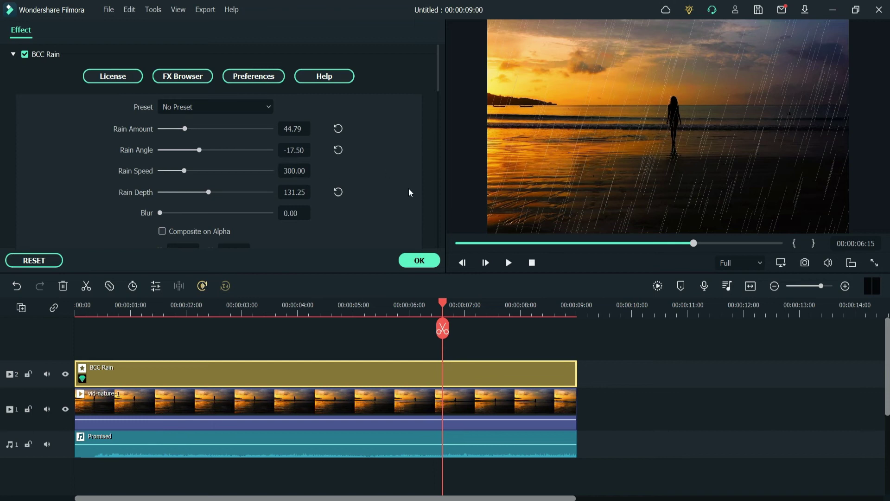
pyautogui.click(419, 260)
# - Export the project as rain-effect-1.mp4
pyautogui.click(416, 36)
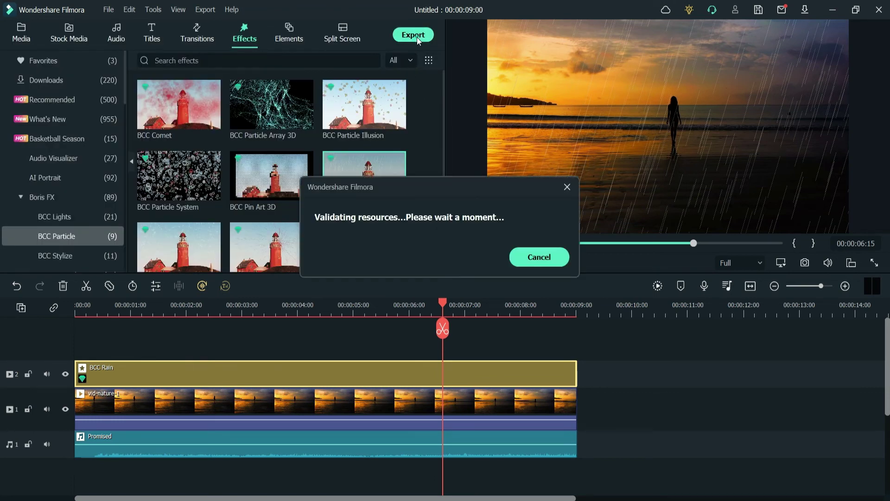
pyautogui.write('rain-effect-1')
pyautogui.click(631, 399)
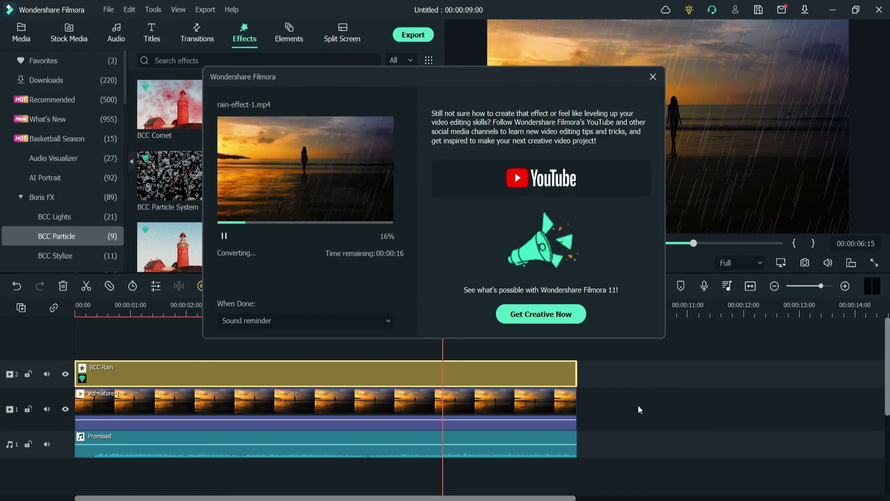
pyautogui.press('Escape')
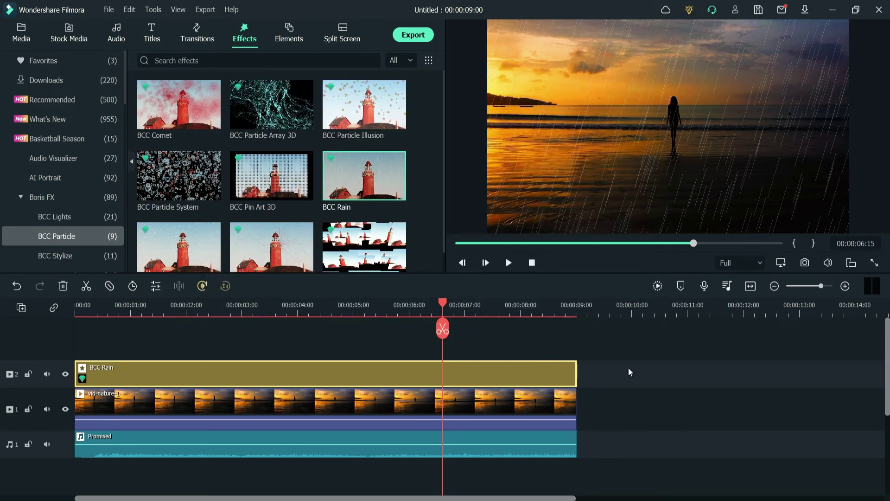
# - Replace the tuned BCC Rain clip with a fresh default BCC Rain on track 2
pyautogui.press('Delete')
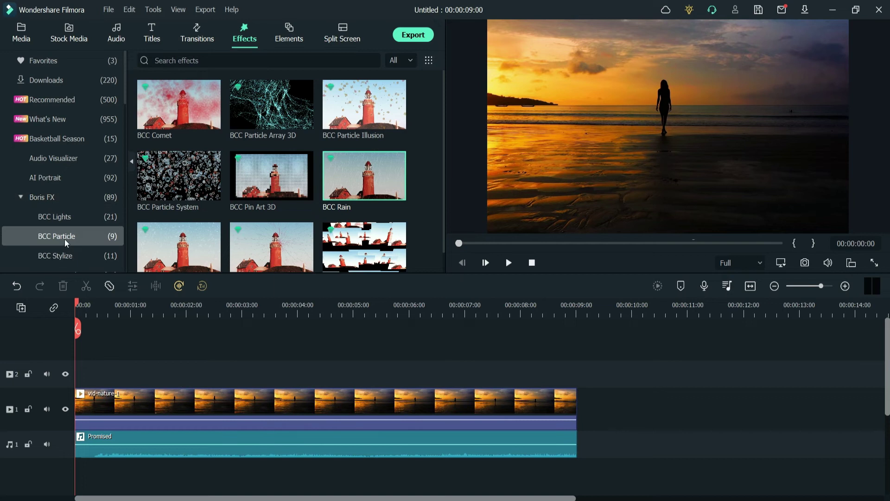
pyautogui.moveTo(350, 179); pyautogui.dragTo(577, 371)
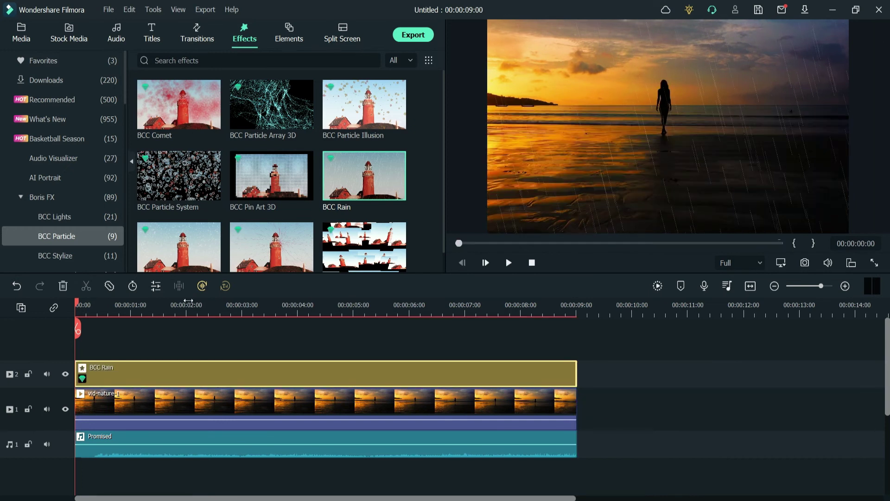
pyautogui.doubleClick(210, 375)
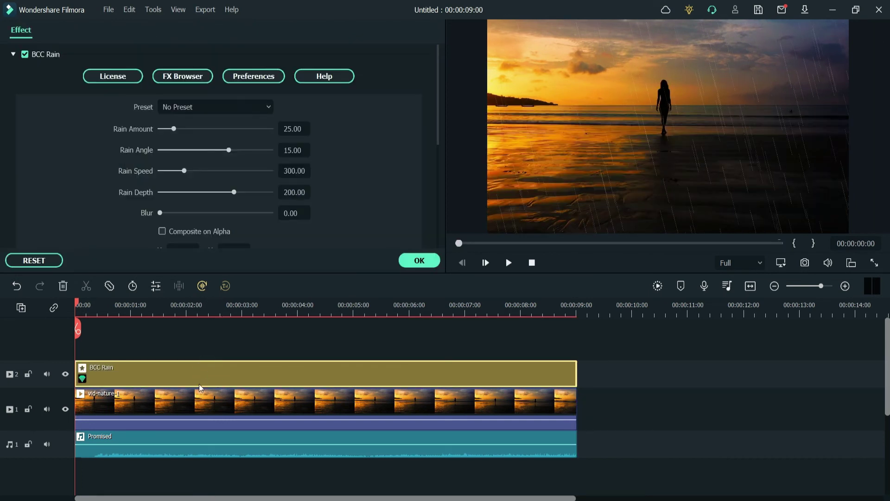
pyautogui.click(185, 78)
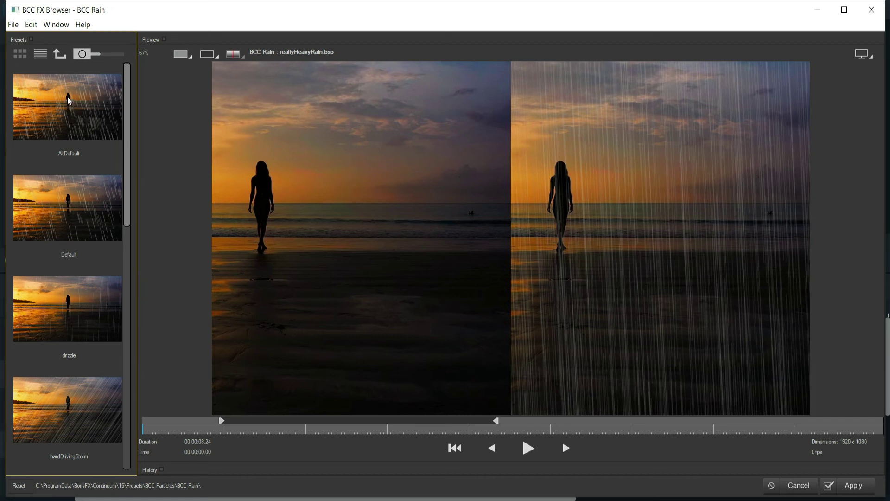
# - Compare the AltDefault, Default, drizzle and hardDrivingStorm presets, then apply heavierMoreVaried
pyautogui.click(64, 119)
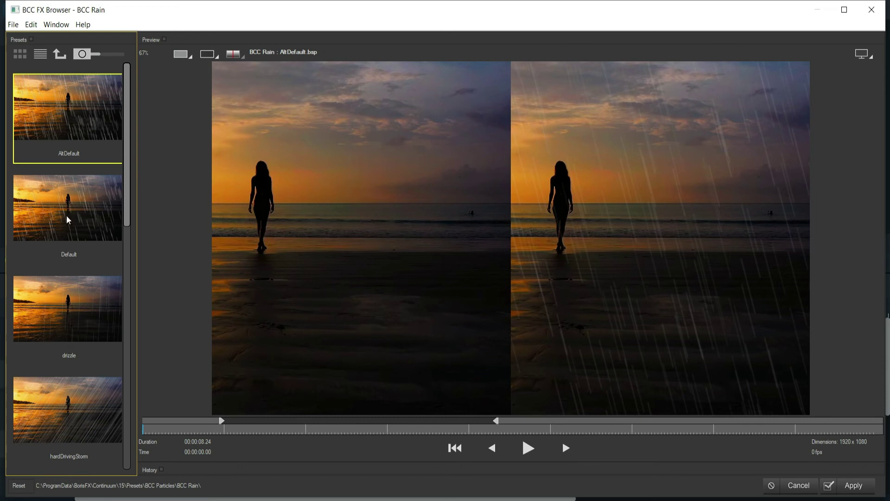
pyautogui.click(67, 219)
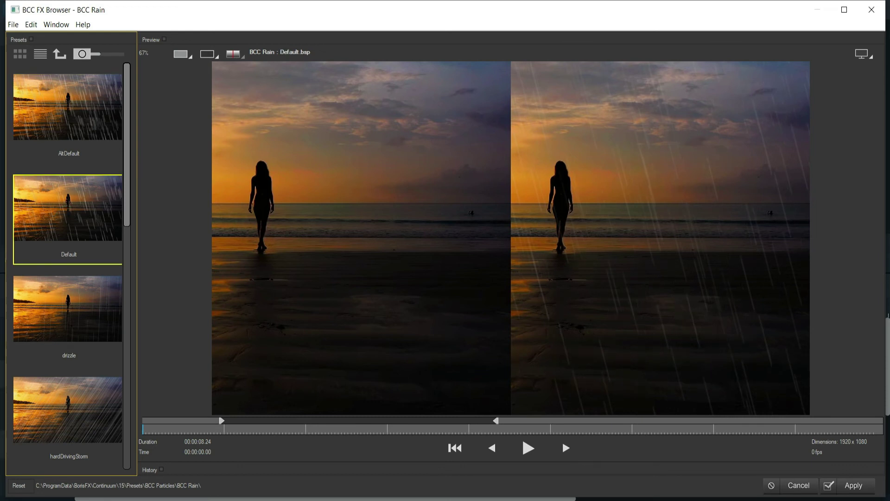
pyautogui.click(528, 453)
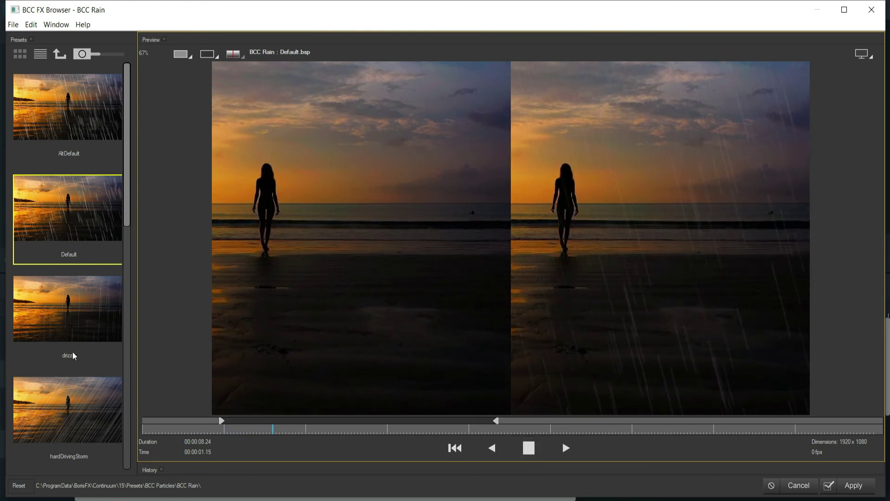
pyautogui.click(66, 312)
pyautogui.scroll(-1, 131, 219)
pyautogui.click(69, 360)
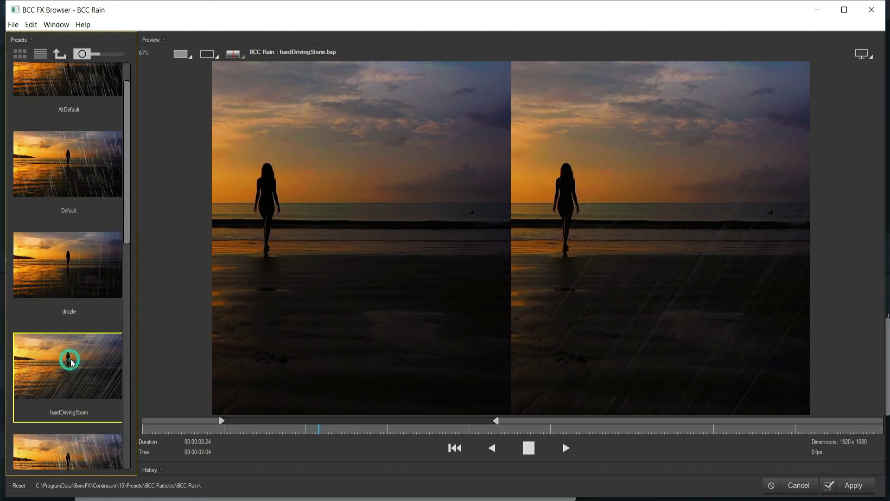
pyautogui.scroll(-1, 129, 227)
pyautogui.click(90, 359)
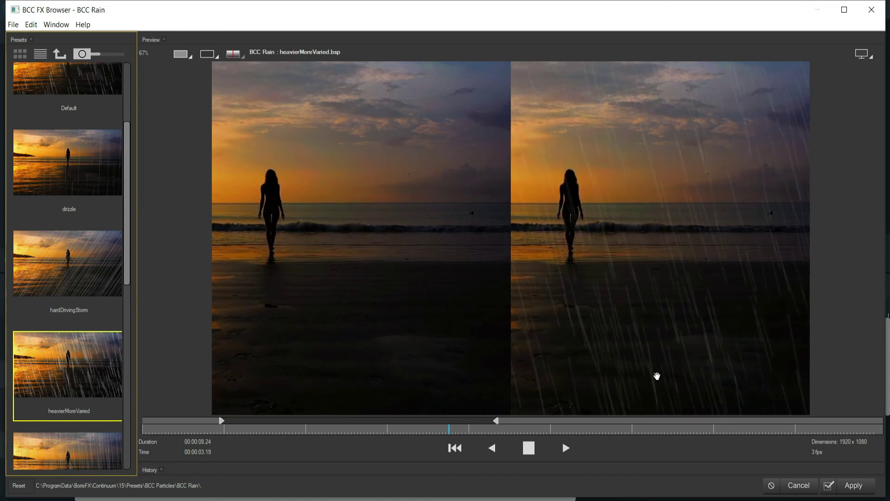
pyautogui.click(853, 486)
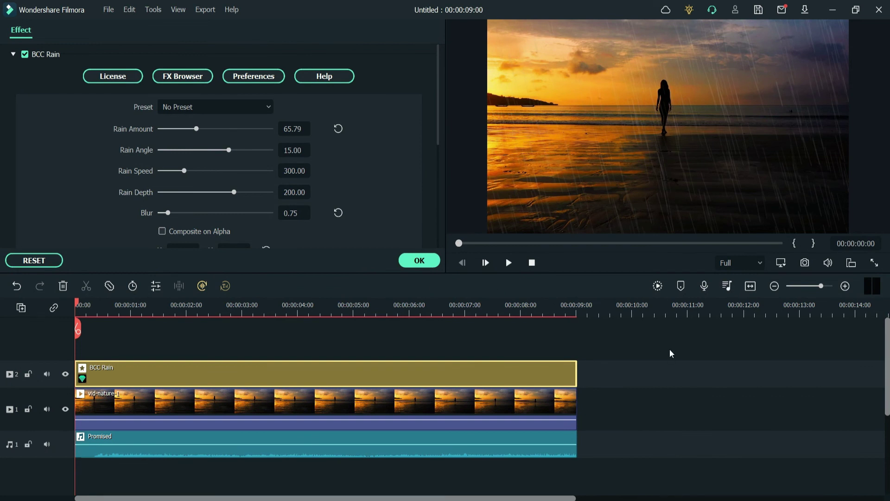
# - Tilt Rain Angle to -3.12, confirm the BCC Rain settings, and replay the timeline
pyautogui.press('space')
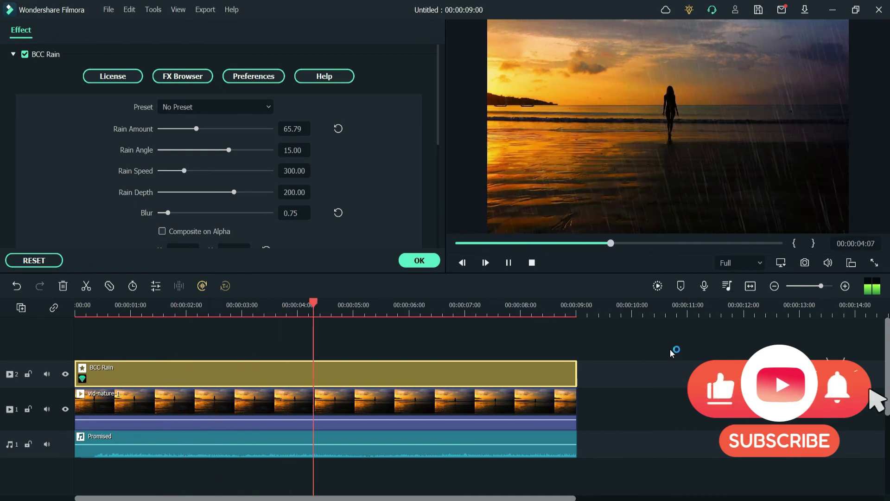
pyautogui.press('space')
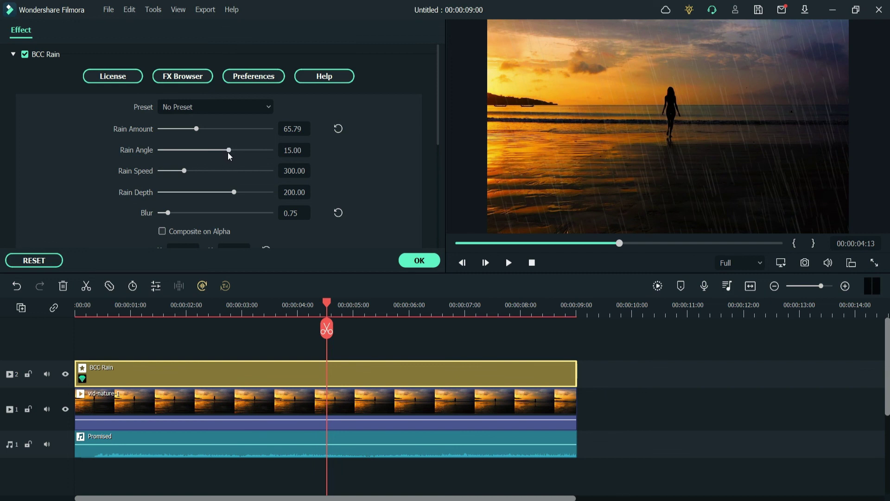
pyautogui.moveTo(228, 153); pyautogui.dragTo(219, 128)
pyautogui.click(419, 260)
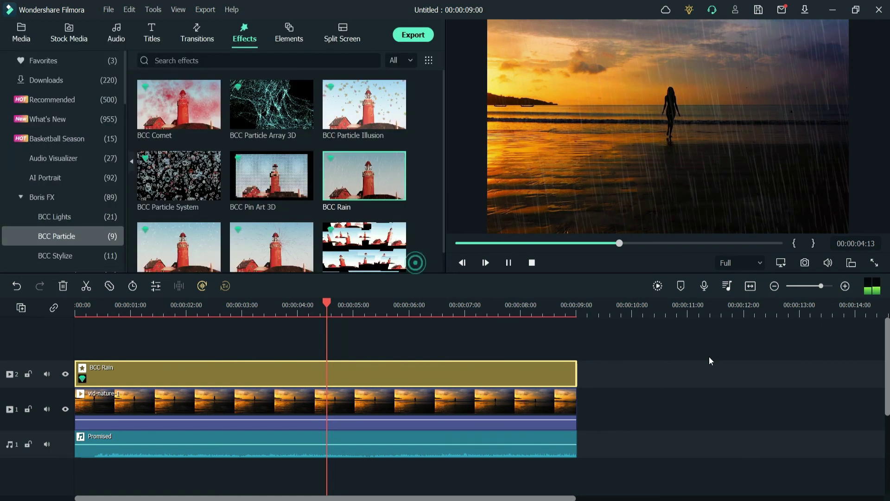
pyautogui.press('space')
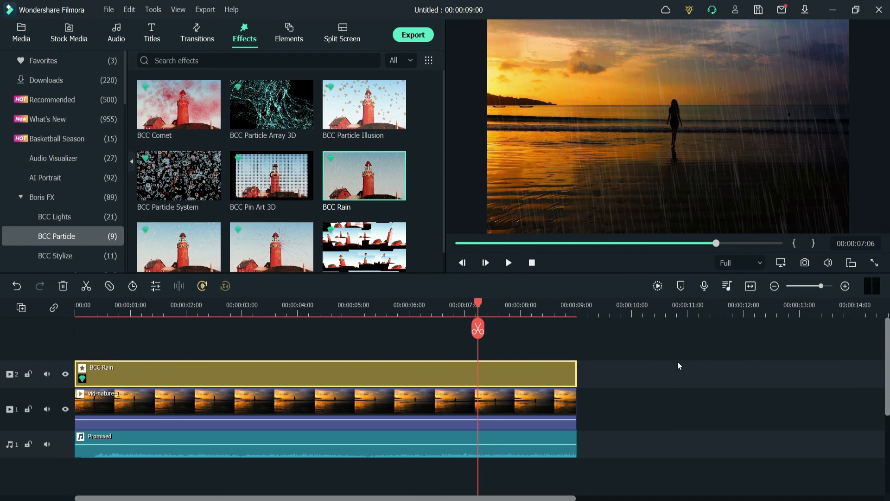